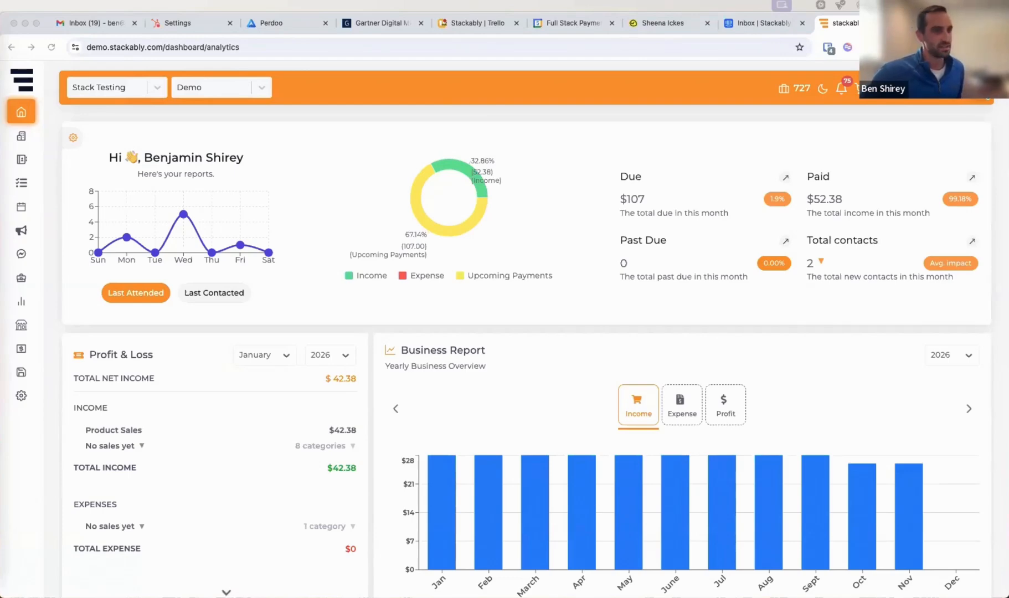
{"action": "left_click_drag", "start_coordinate": [1005, 325], "coordinate": [1008, 325]}
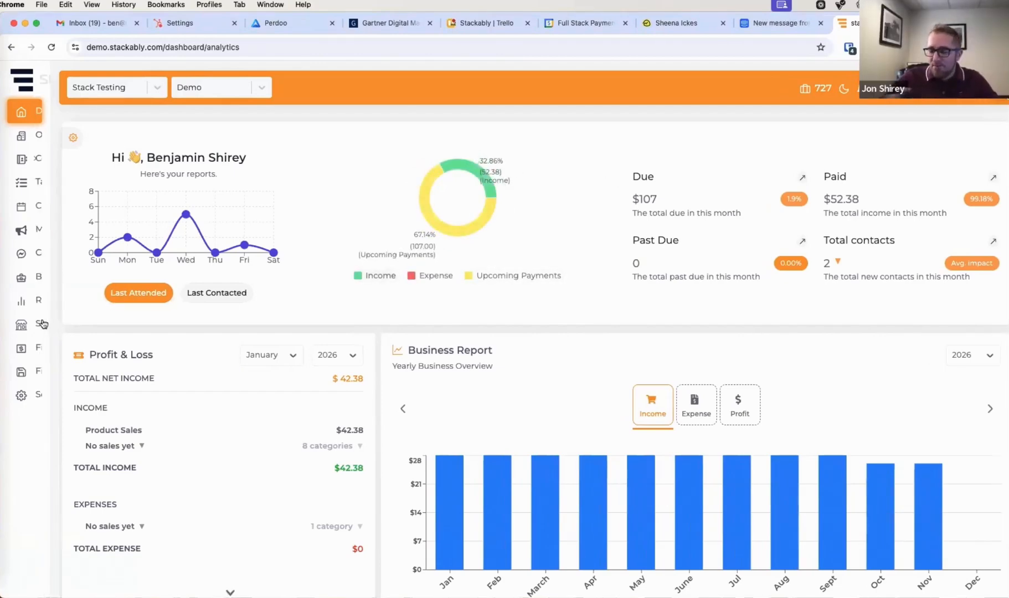
Open the Shop and switch to its Memberships list
{"action": "left_click", "coordinate": [50, 330]}
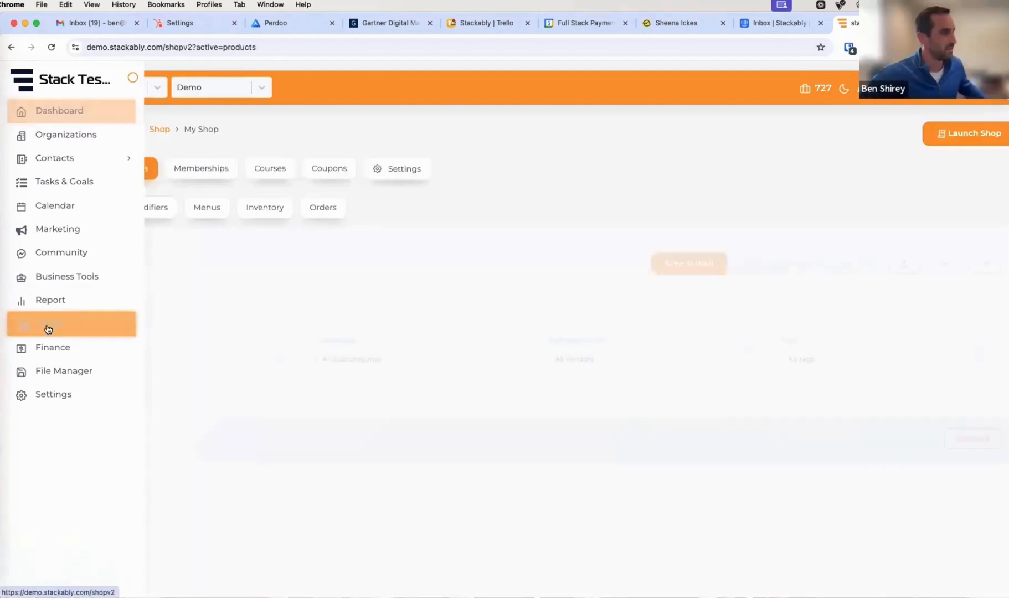
{"action": "left_click", "coordinate": [202, 172]}
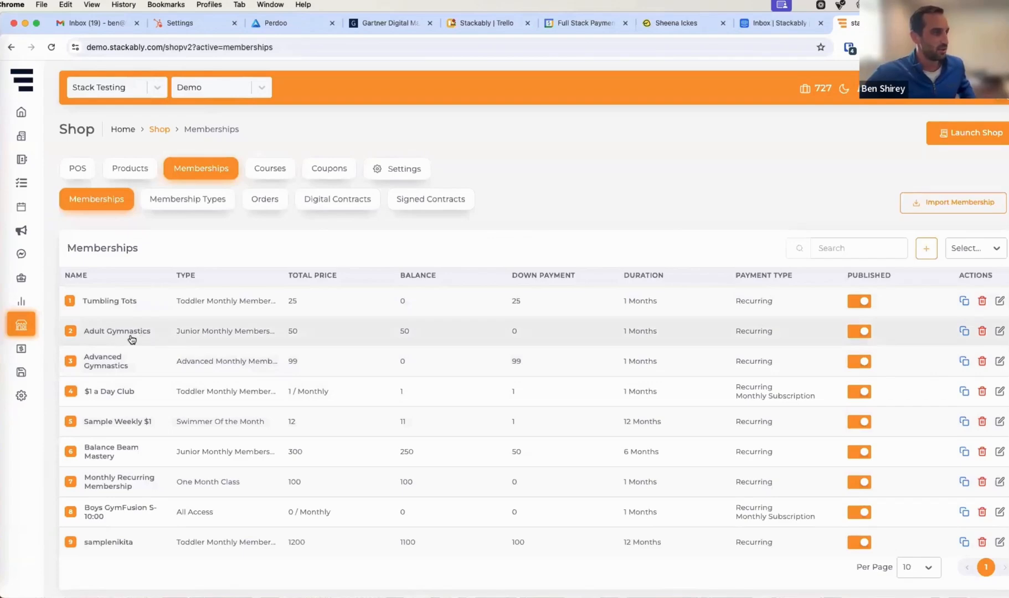
Open the Adult Gymnastics membership for editing and set Save Customer to to Client
{"action": "left_click", "coordinate": [999, 332]}
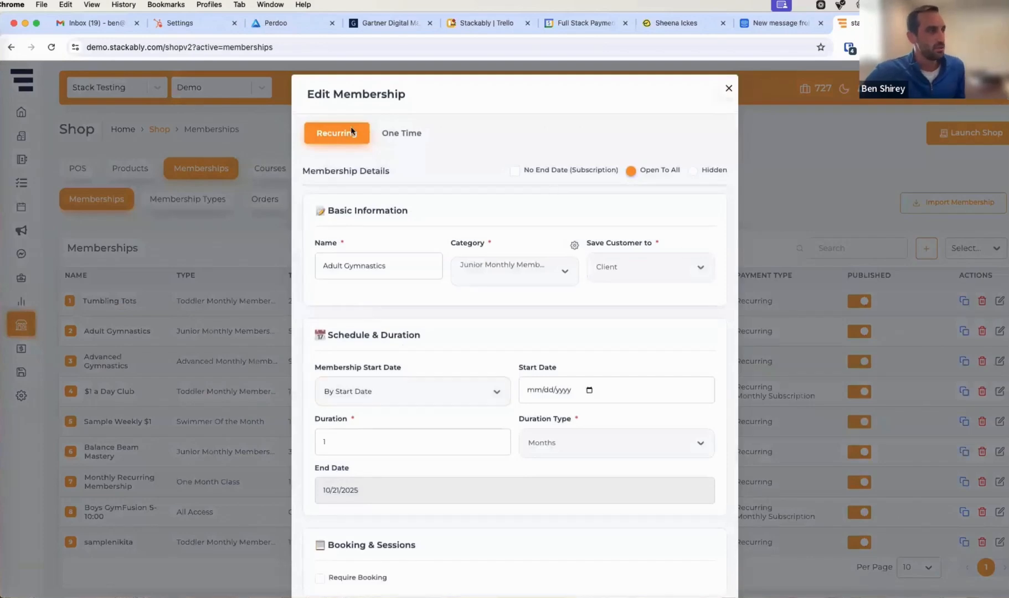
{"action": "scroll", "coordinate": [321, 299], "scroll_direction": "down", "scroll_amount": 3}
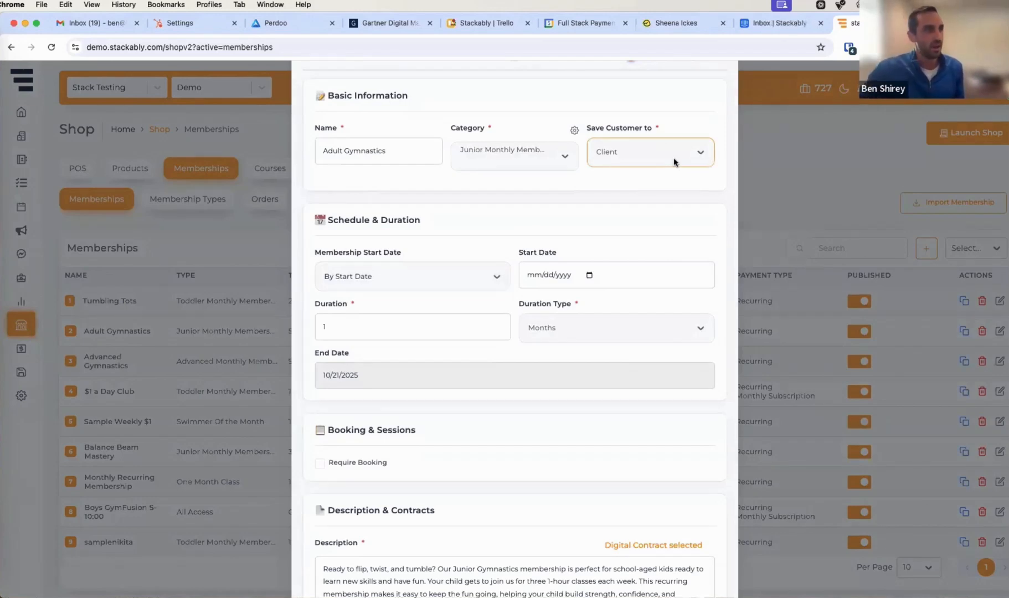
{"action": "left_click", "coordinate": [675, 162]}
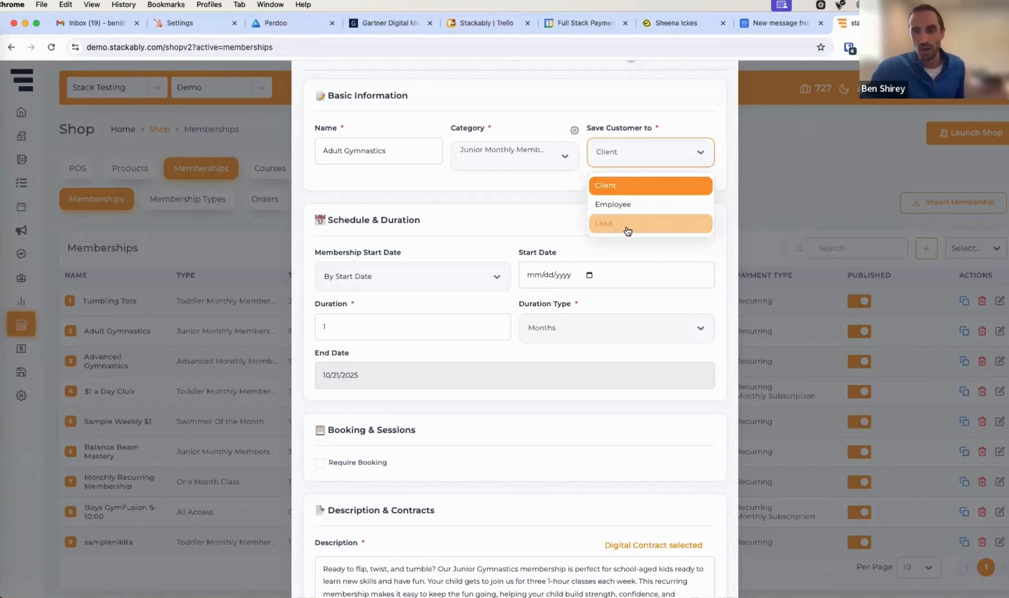
{"action": "left_click", "coordinate": [599, 187]}
{"action": "scroll", "coordinate": [667, 223], "scroll_direction": "down", "scroll_amount": 2}
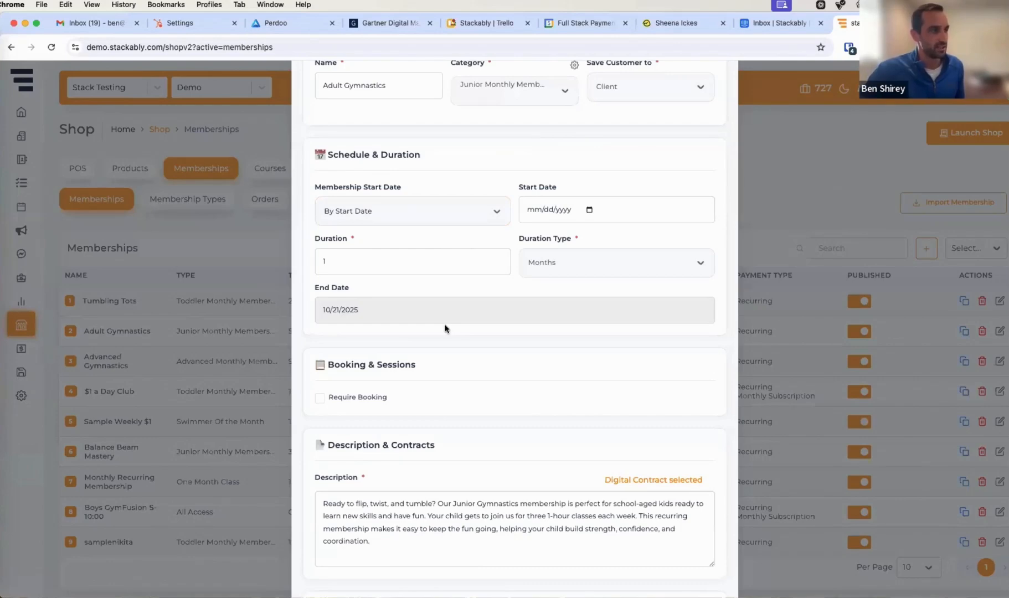
{"action": "scroll", "coordinate": [446, 329], "scroll_direction": "down", "scroll_amount": 3}
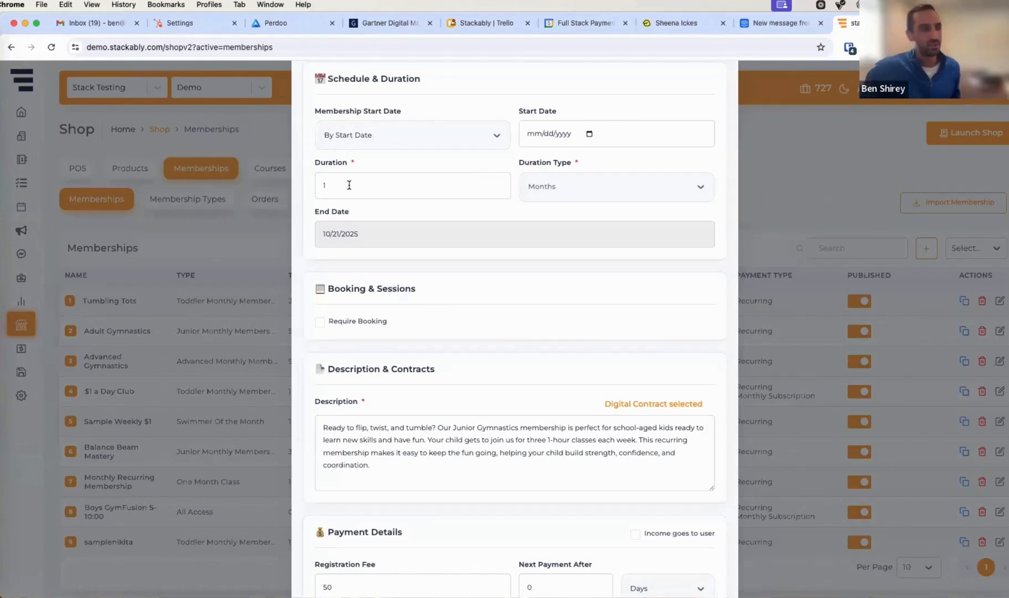
{"action": "scroll", "coordinate": [472, 209], "scroll_direction": "down", "scroll_amount": 1}
{"action": "scroll", "coordinate": [473, 209], "scroll_direction": "down", "scroll_amount": 5}
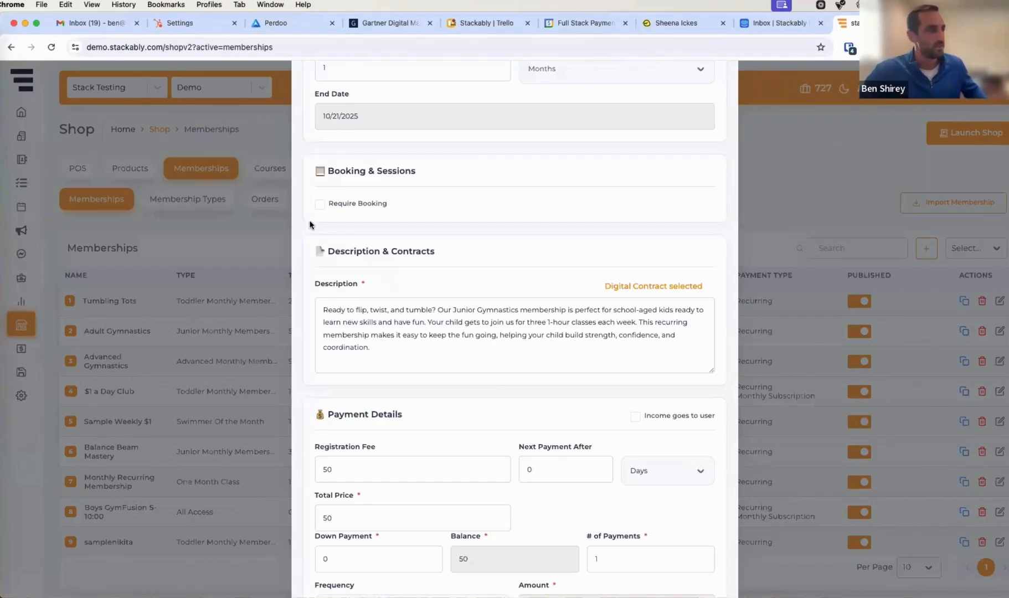
Enable Require Booking for the membership and select Class 1 as its bookable class
{"action": "left_click", "coordinate": [320, 205]}
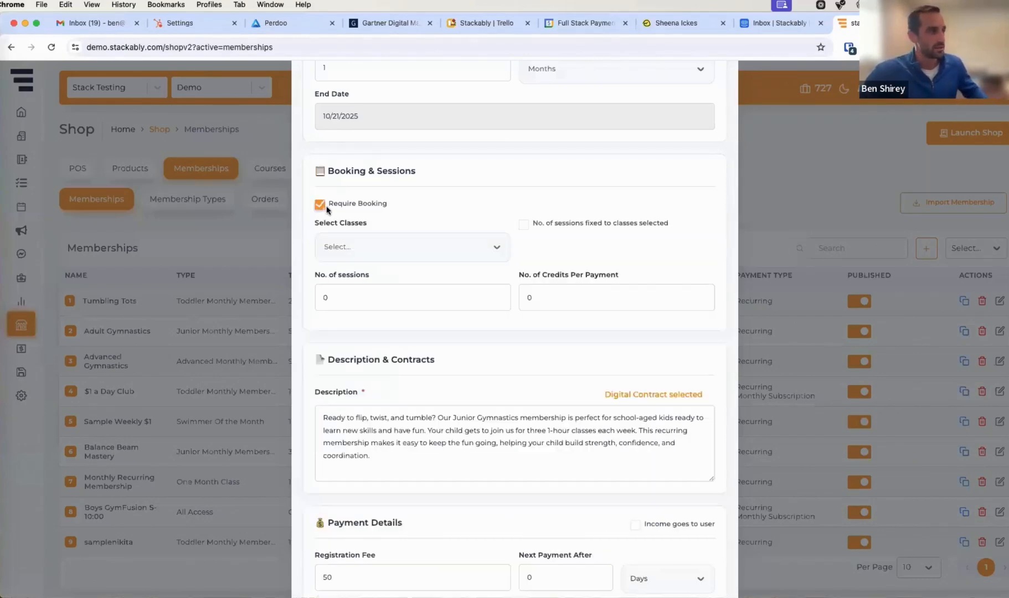
{"action": "left_click", "coordinate": [334, 257]}
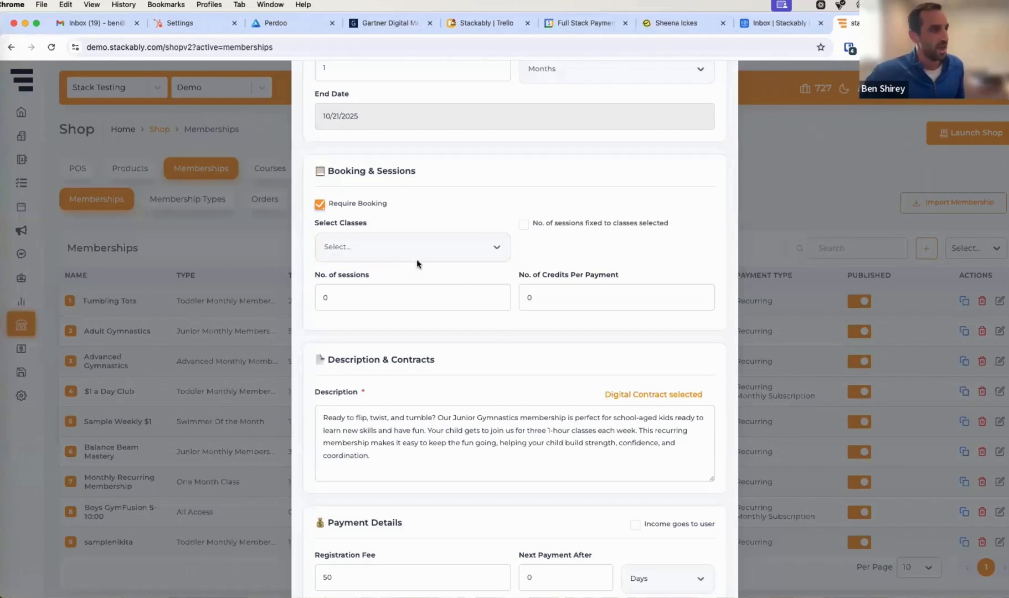
{"action": "left_click", "coordinate": [499, 247]}
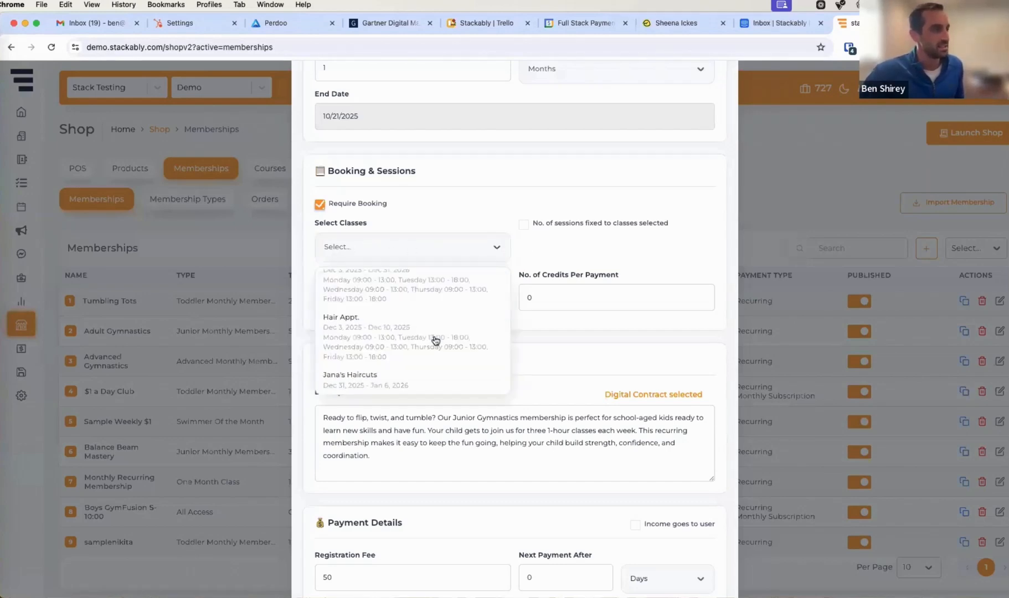
{"action": "scroll", "coordinate": [435, 338], "scroll_direction": "down", "scroll_amount": 2}
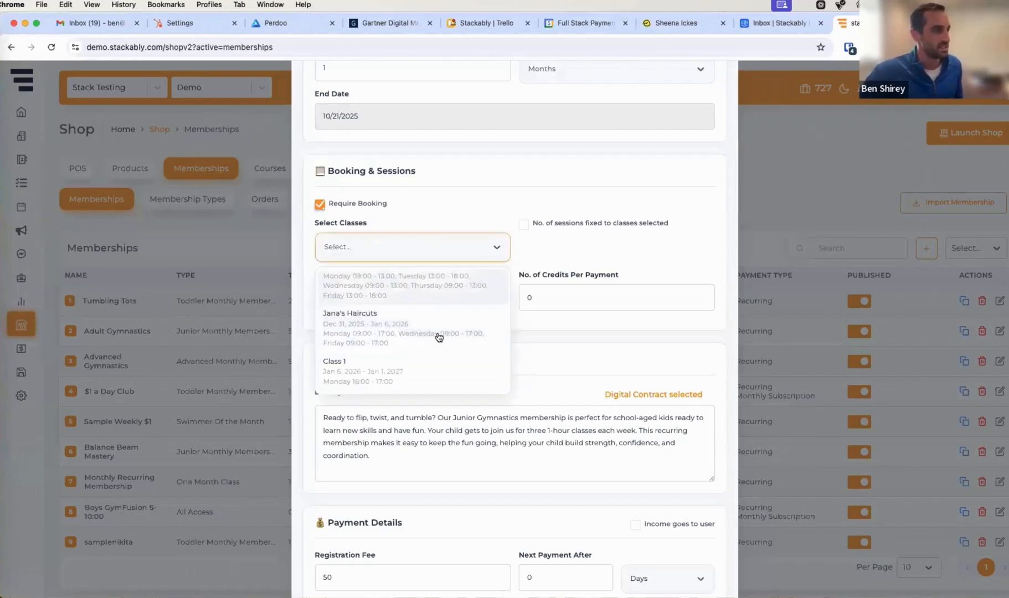
{"action": "left_click", "coordinate": [348, 367]}
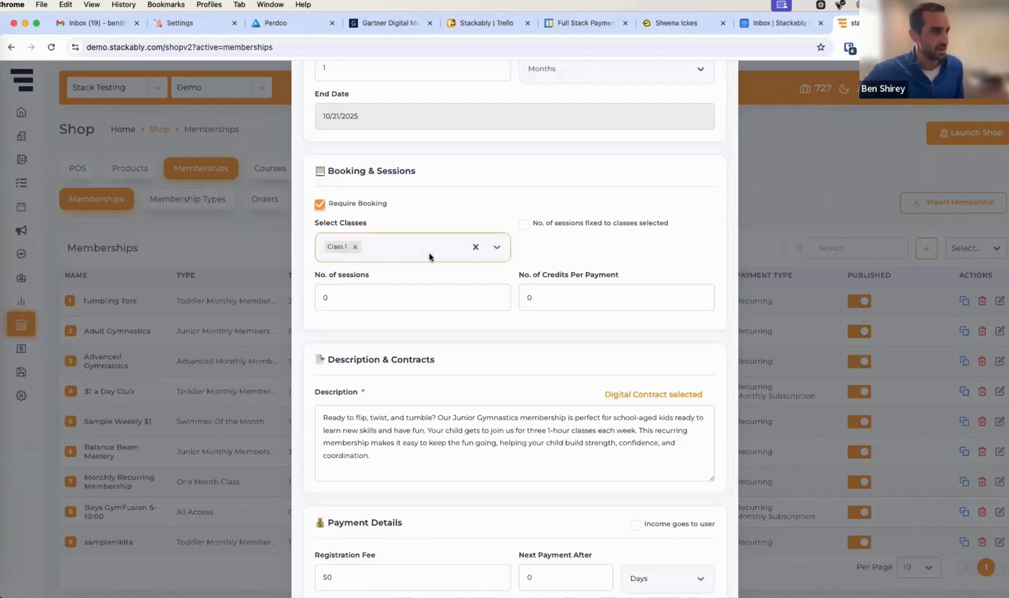
Open the default digital contract selection, close it without changes, and cancel the membership edits
{"action": "scroll", "coordinate": [561, 248], "scroll_direction": "down", "scroll_amount": 5}
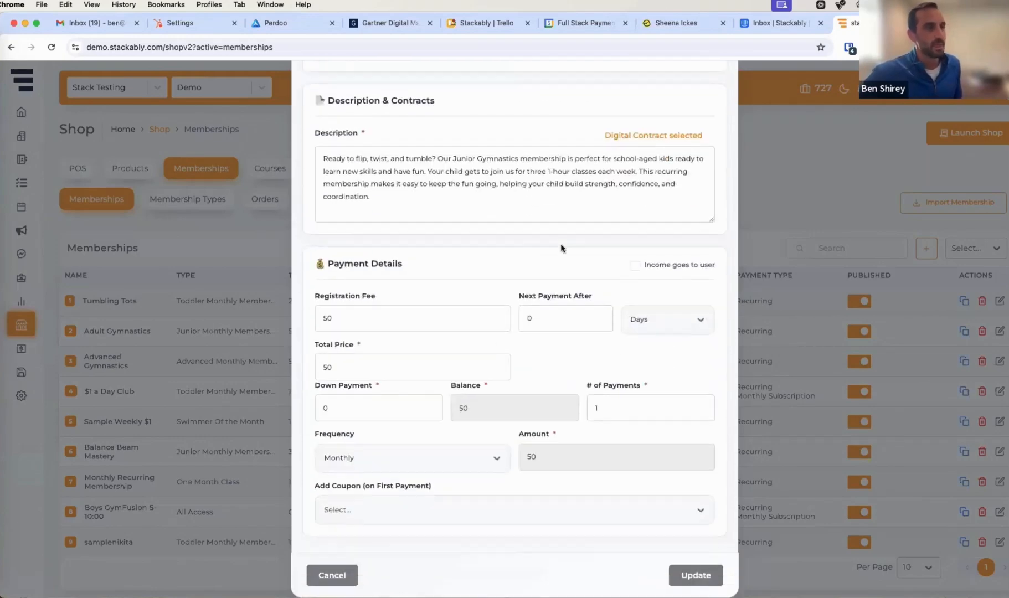
{"action": "left_click", "coordinate": [642, 137]}
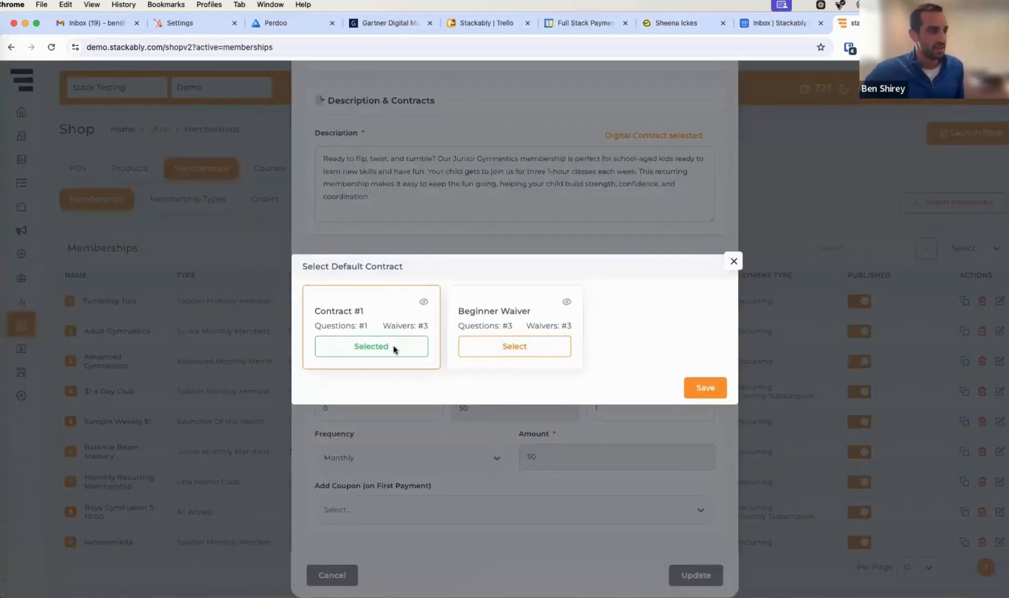
{"action": "left_click", "coordinate": [734, 262]}
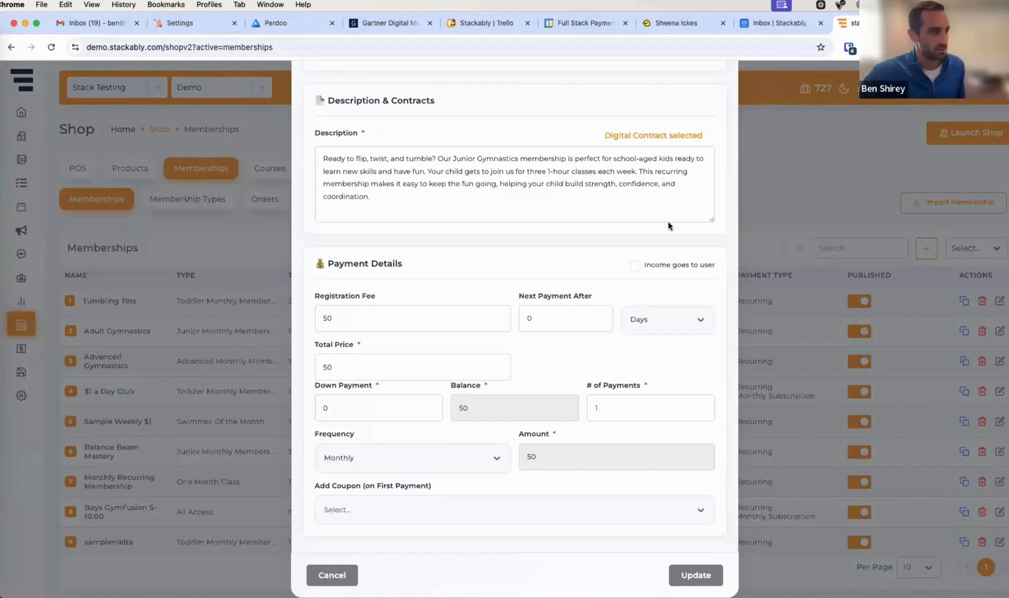
{"action": "scroll", "coordinate": [671, 235], "scroll_direction": "down", "scroll_amount": 1}
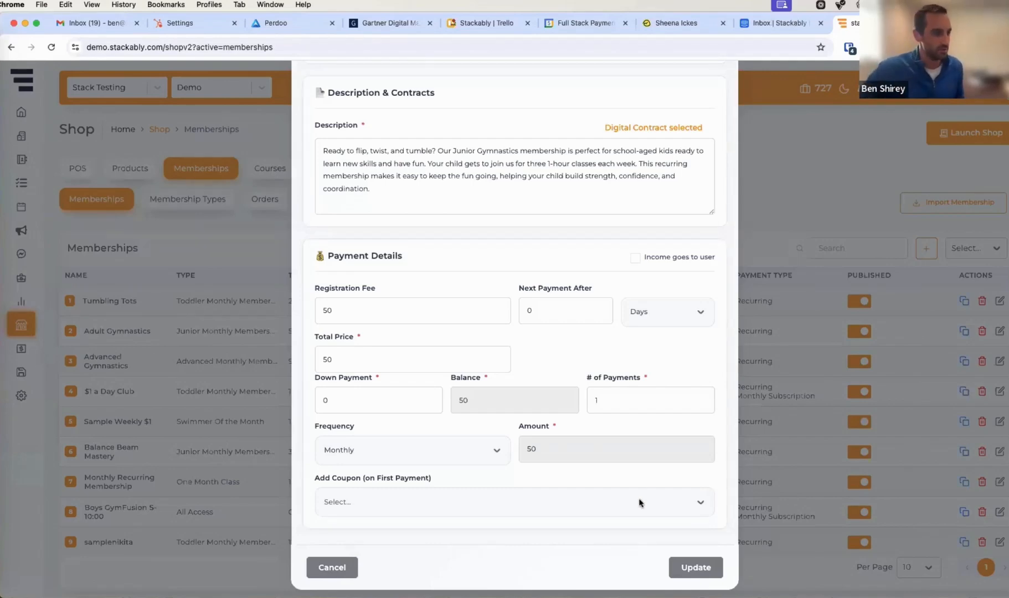
{"action": "left_click", "coordinate": [326, 566]}
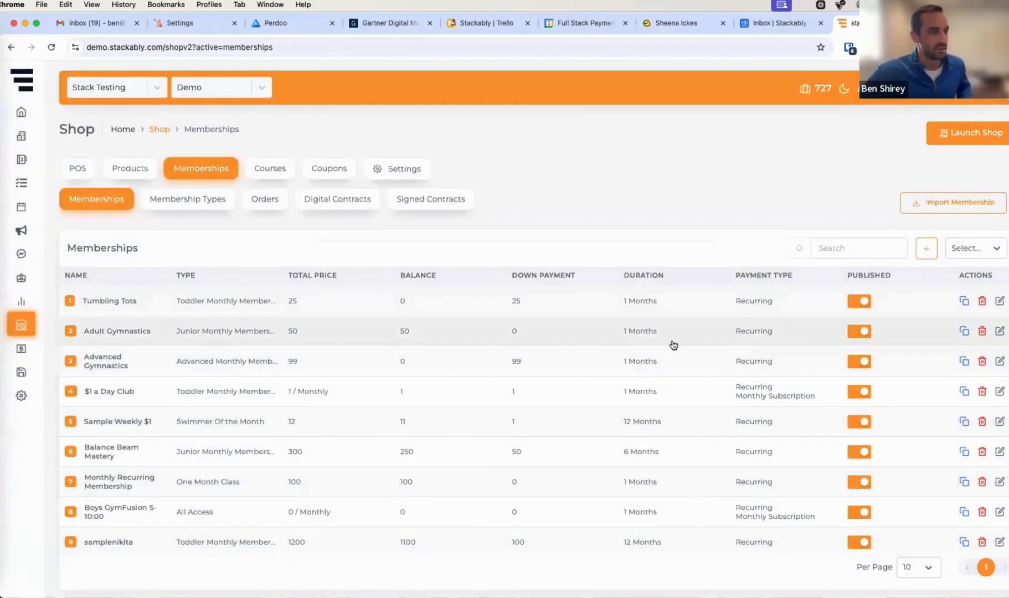
Open the Adult Gymnastics share link's registration page in a separate browser window and enlarge that window
{"action": "left_click", "coordinate": [964, 332]}
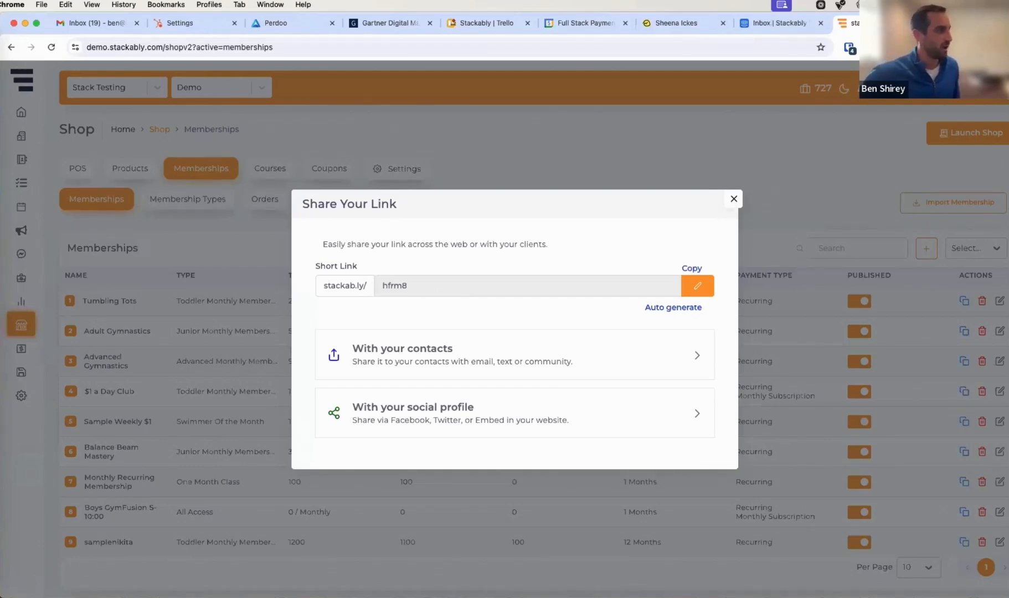
{"action": "left_click", "coordinate": [2, 551]}
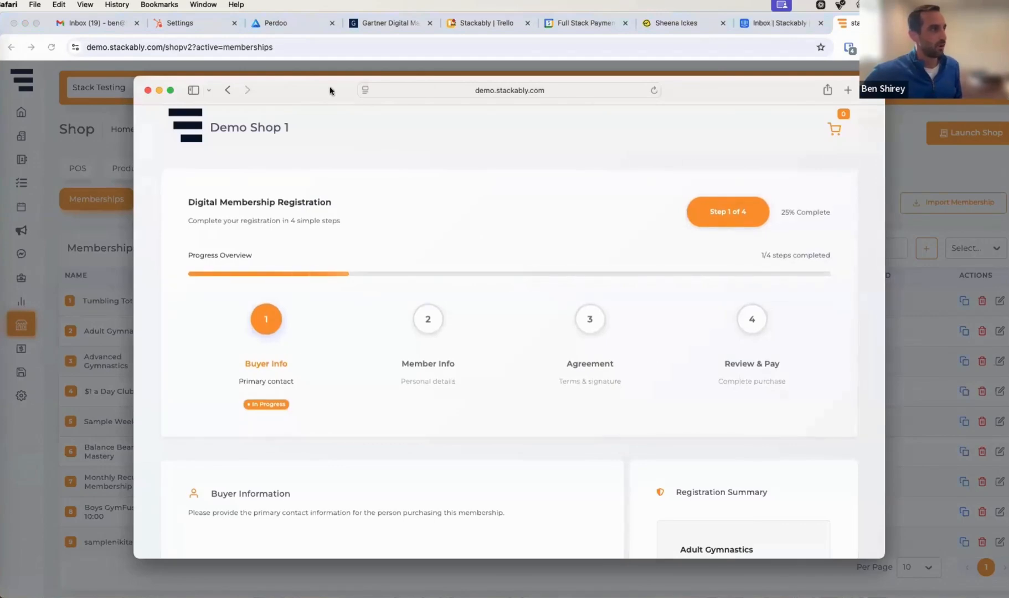
{"action": "left_click_drag", "start_coordinate": [330, 90], "coordinate": [233, 26]}
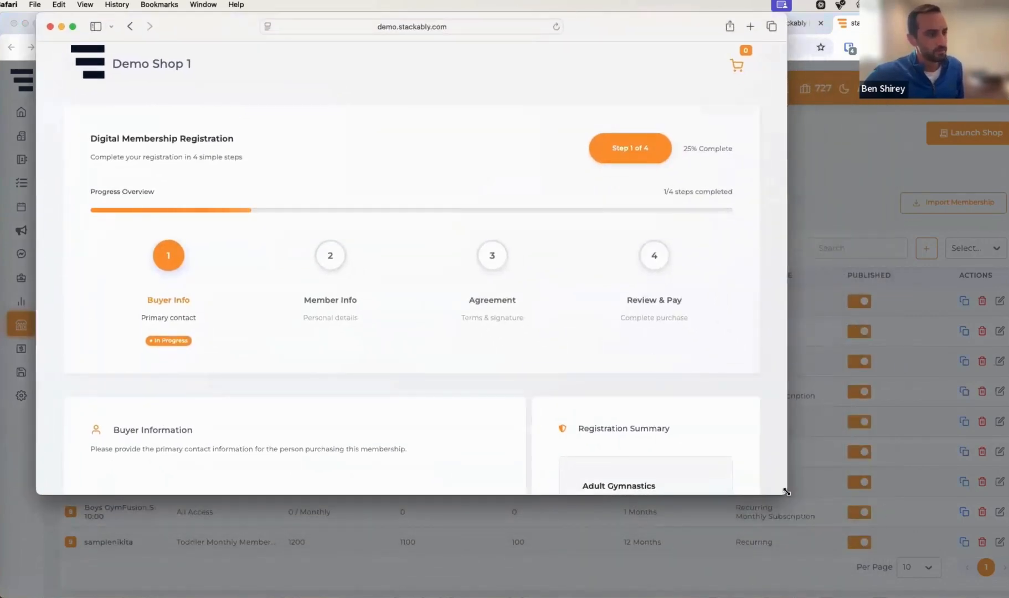
{"action": "left_click_drag", "start_coordinate": [787, 492], "coordinate": [1005, 555]}
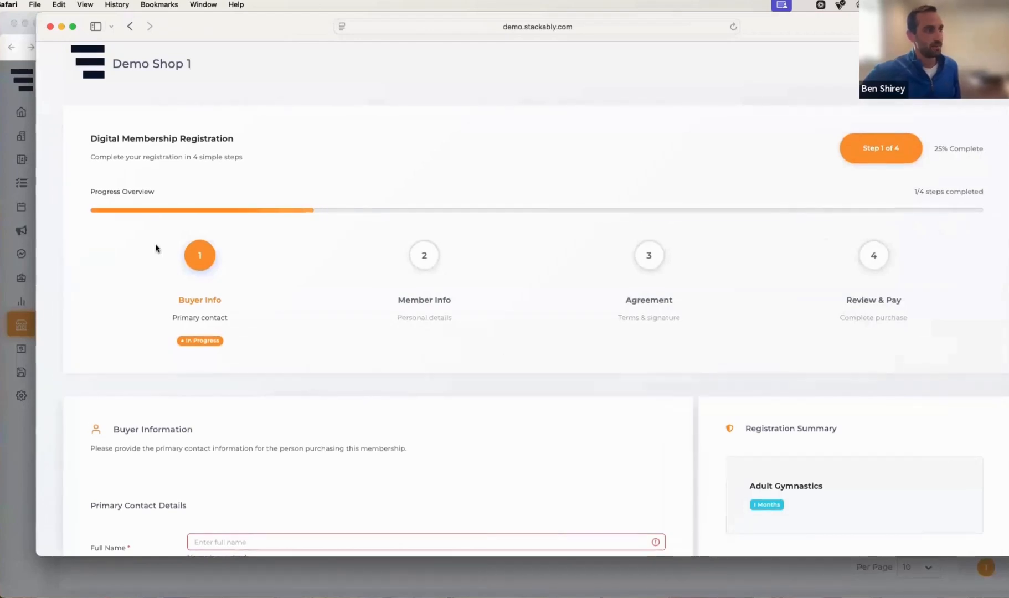
Fill in the buyer's full name, e-mail address and phone number in the registration's Buyer Information form
{"action": "scroll", "coordinate": [230, 343], "scroll_direction": "down", "scroll_amount": 5}
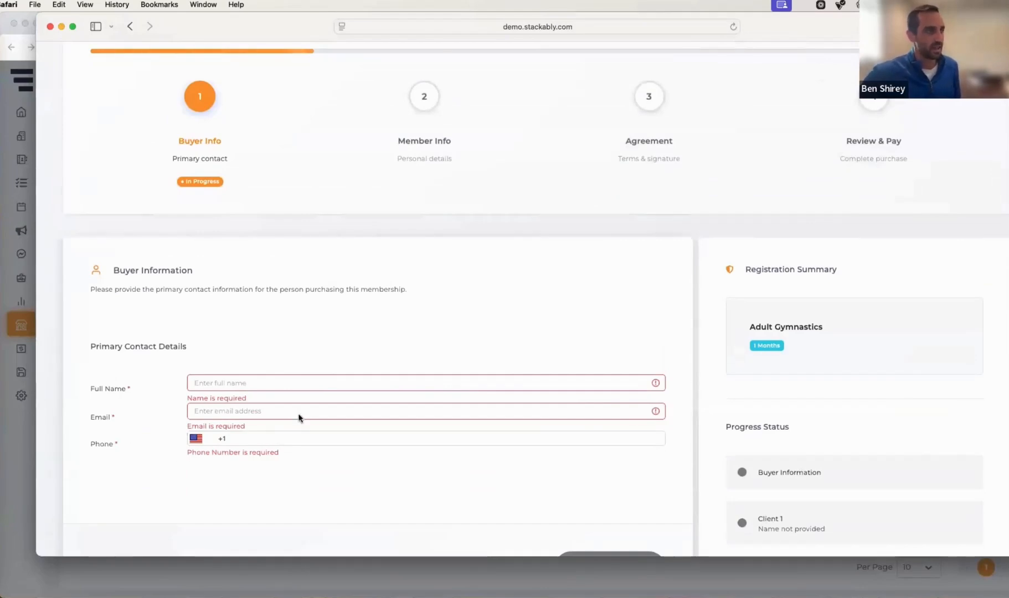
{"action": "scroll", "coordinate": [278, 402], "scroll_direction": "down", "scroll_amount": 5}
{"action": "scroll", "coordinate": [355, 349], "scroll_direction": "up", "scroll_amount": 7}
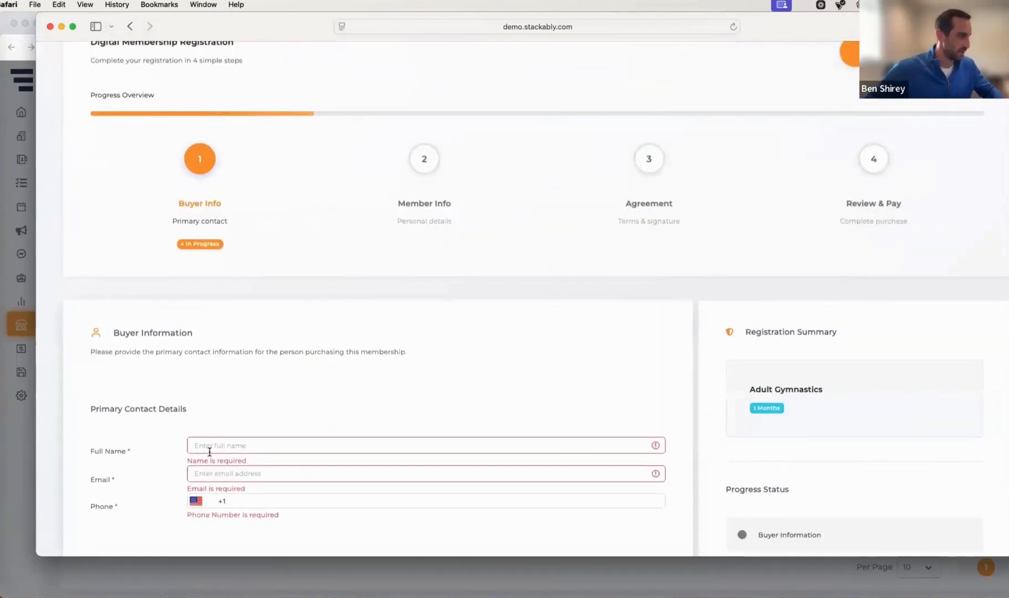
{"action": "left_click", "coordinate": [188, 446]}
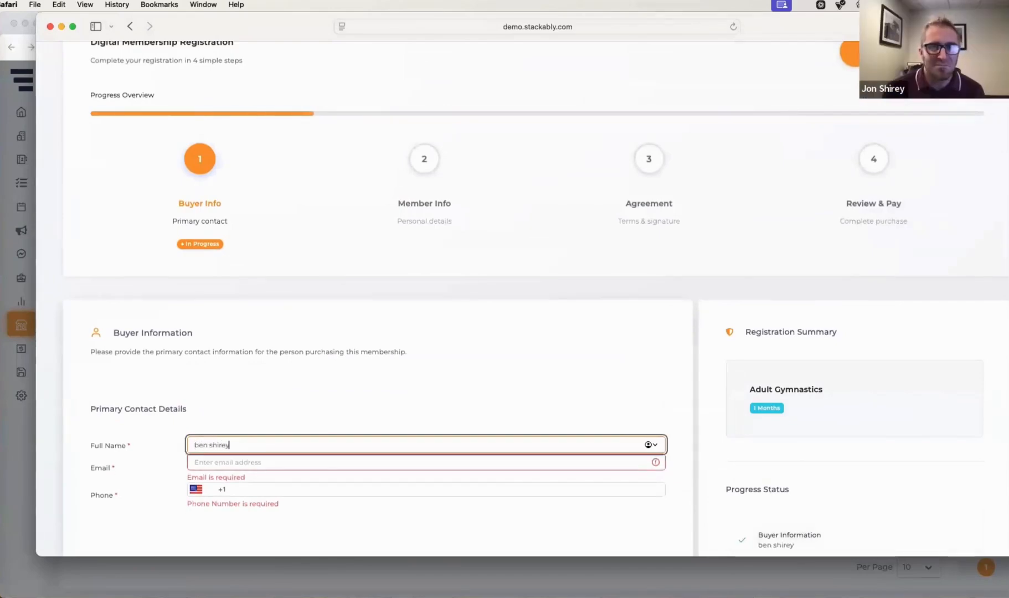
{"action": "key", "text": "Tab"}
{"action": "type", "text": "ben"}
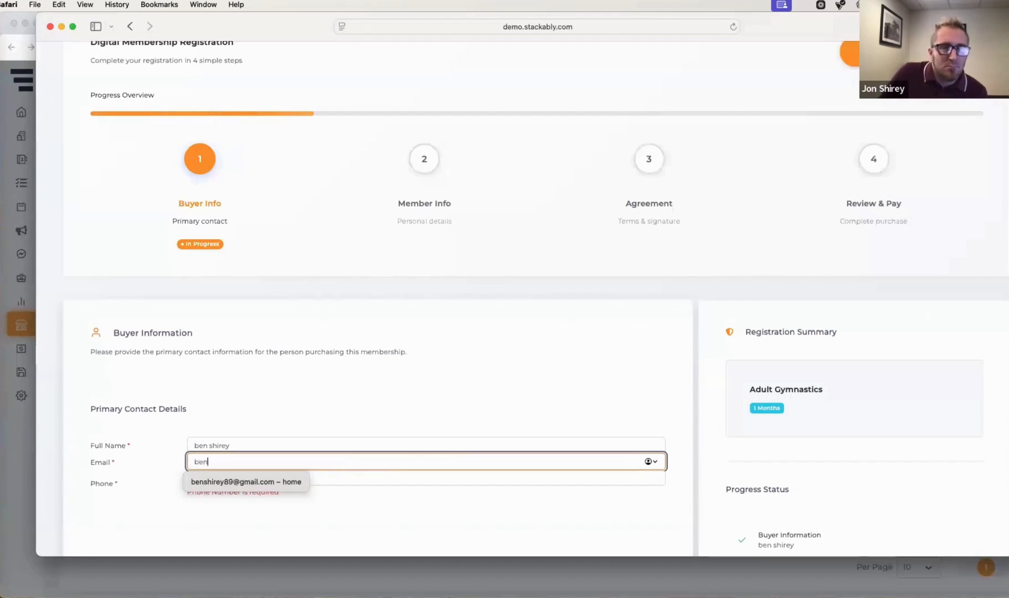
{"action": "type", "text": "@"}
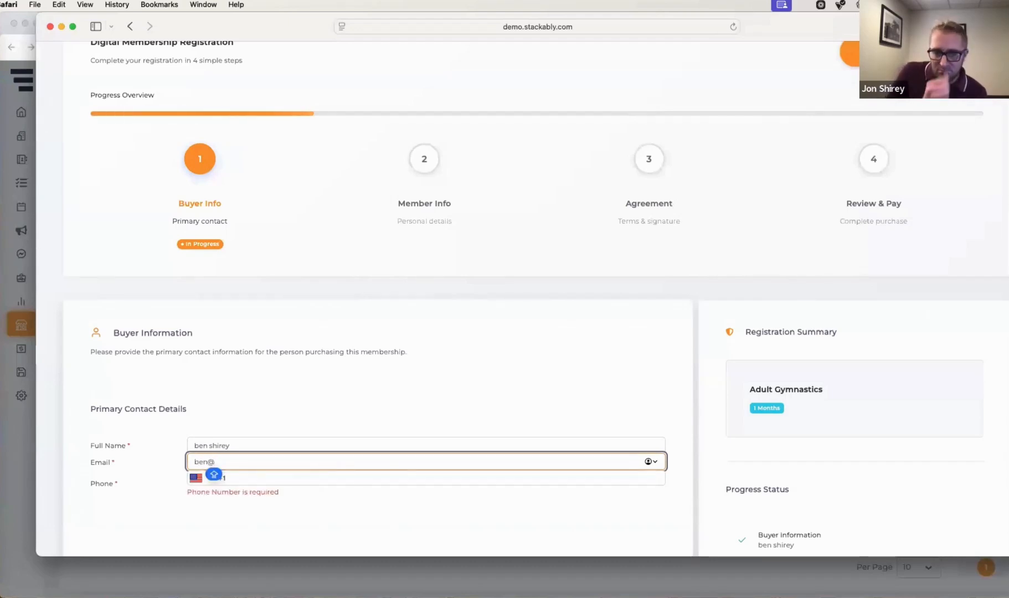
{"action": "type", "text": "test.com"}
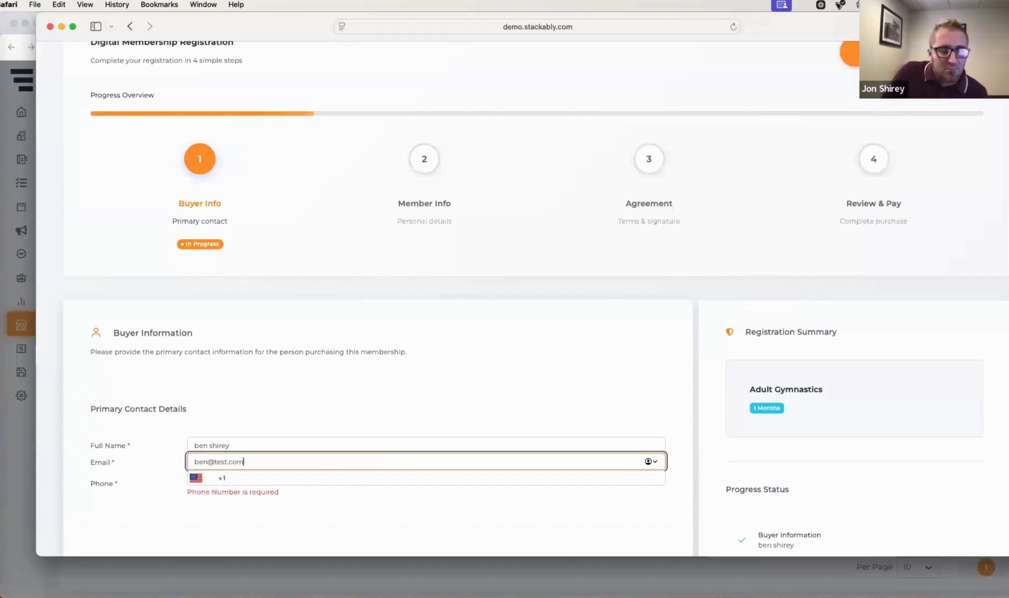
{"action": "key", "text": "Tab"}
{"action": "type", "text": "88855222"}
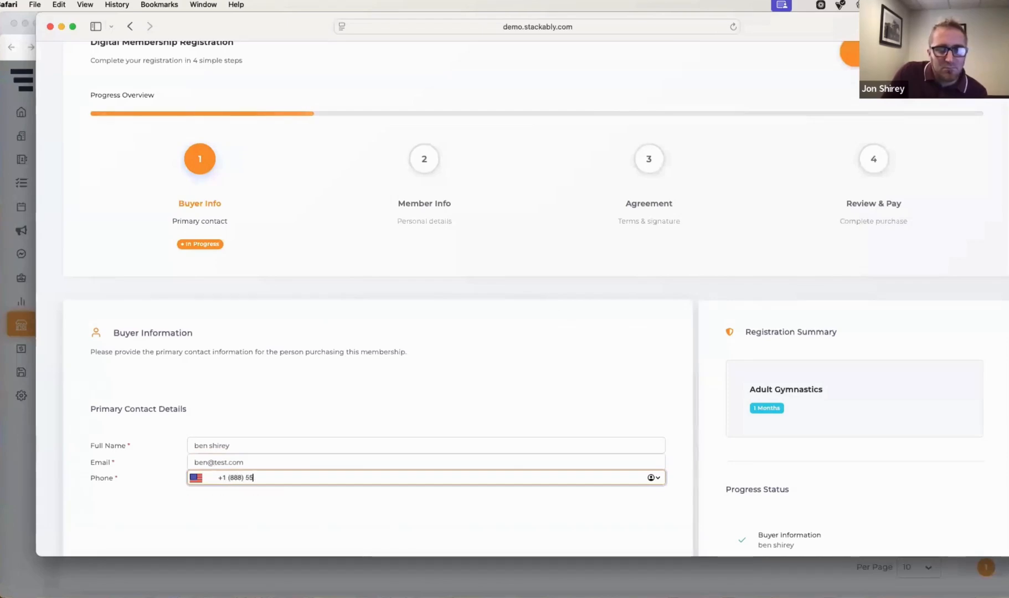
Continue to the Member Info step and review the client details form
{"action": "scroll", "coordinate": [204, 443], "scroll_direction": "down", "scroll_amount": 8}
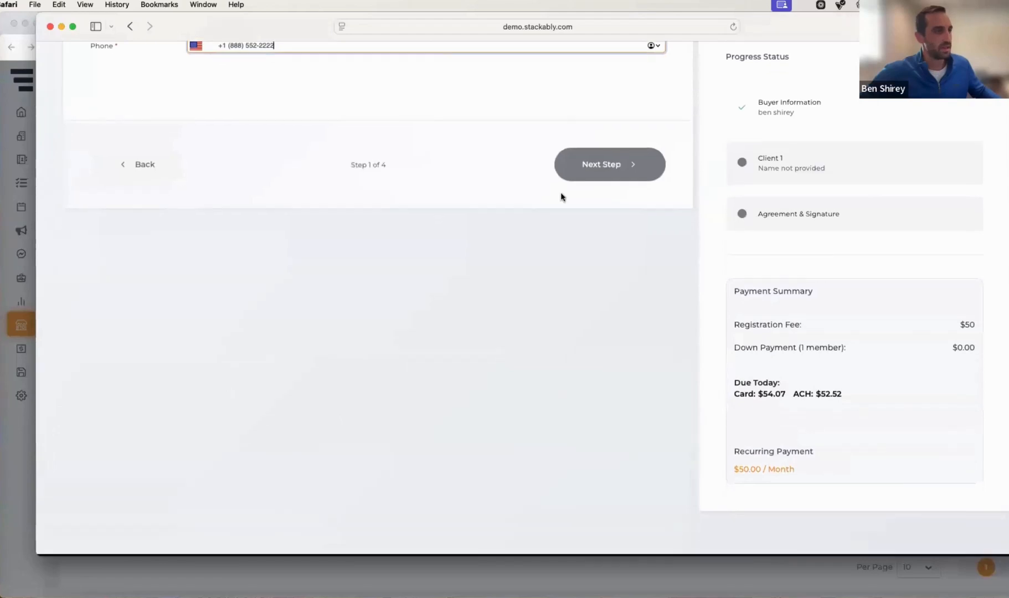
{"action": "left_click", "coordinate": [602, 169]}
{"action": "scroll", "coordinate": [439, 394], "scroll_direction": "down", "scroll_amount": 4}
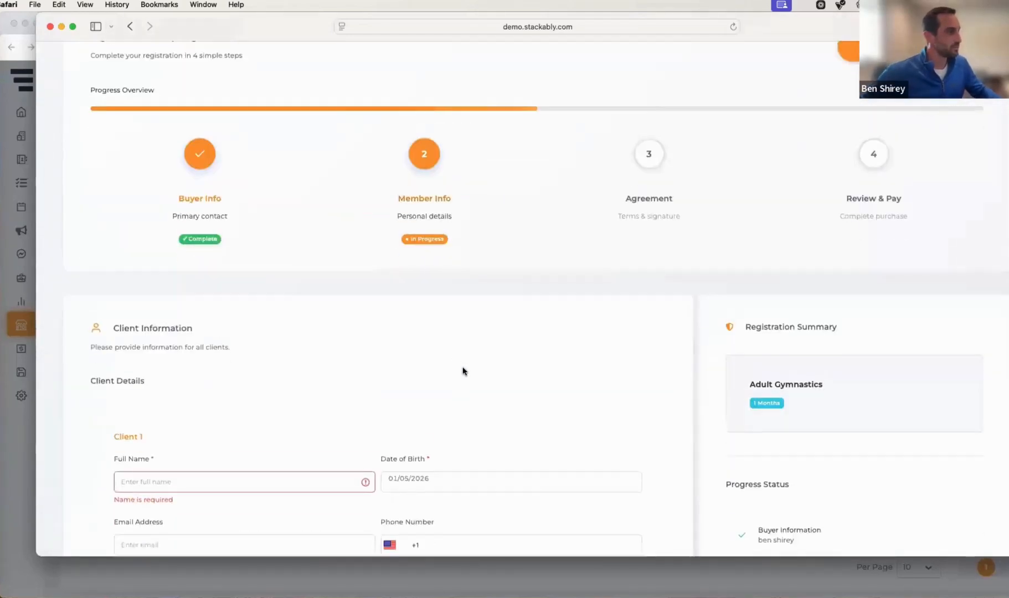
{"action": "scroll", "coordinate": [79, 410], "scroll_direction": "down", "scroll_amount": 5}
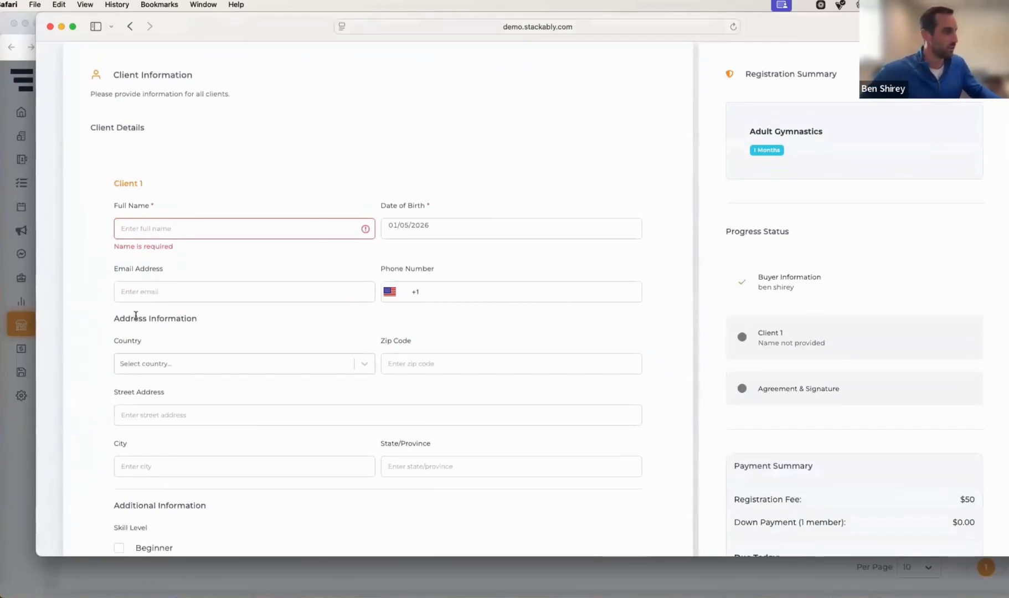
{"action": "scroll", "coordinate": [135, 315], "scroll_direction": "down", "scroll_amount": 4}
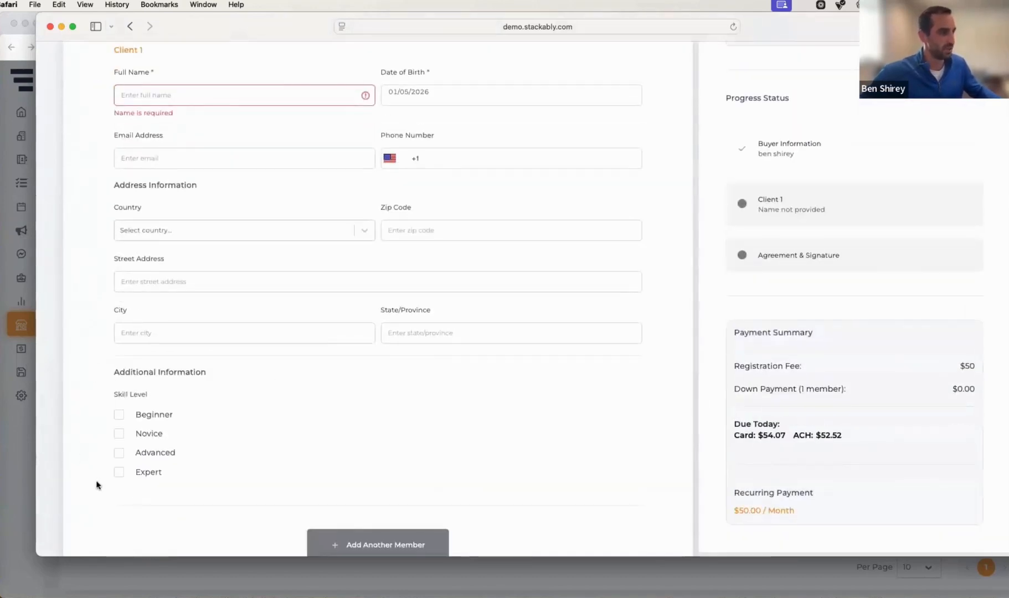
{"action": "scroll", "coordinate": [171, 278], "scroll_direction": "up", "scroll_amount": 5}
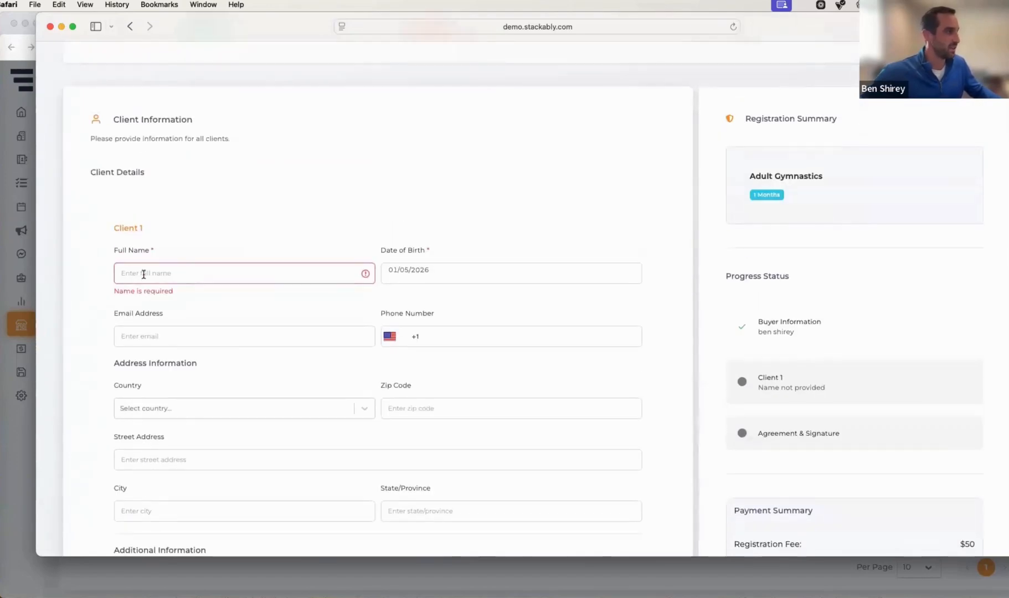
Enter Client 1's full name and e-mail address in the Member Info client details form
{"action": "left_click", "coordinate": [143, 274]}
{"action": "type", "text": "ben"}
{"action": "key", "text": "Tab"}
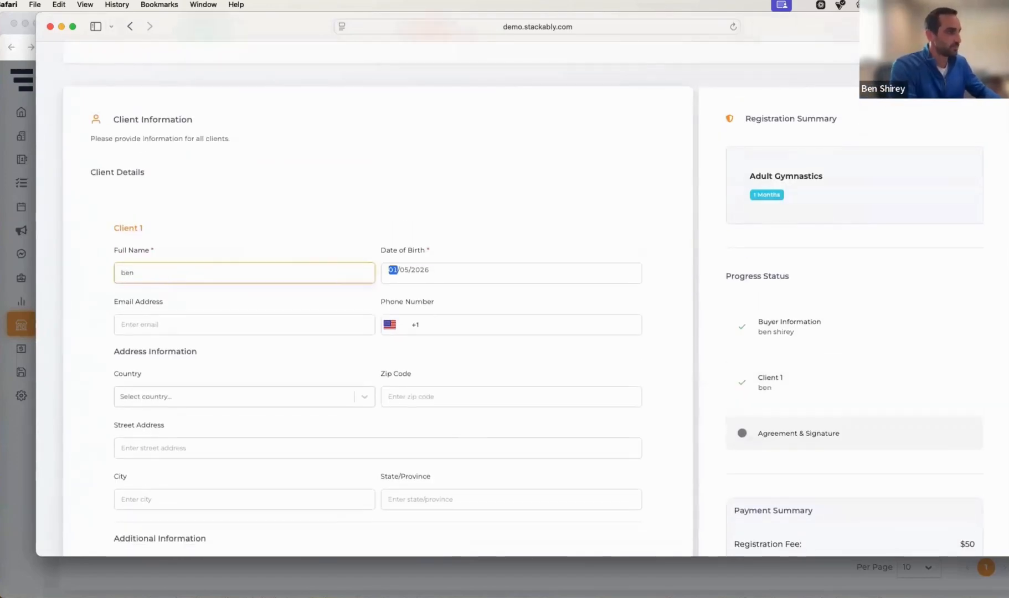
{"action": "key", "text": "Tab"}
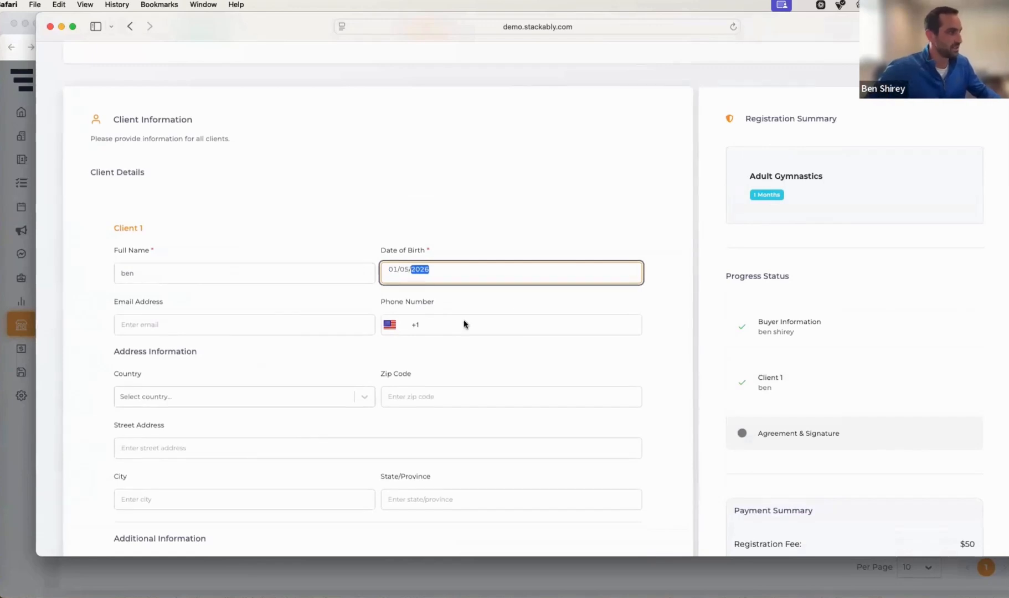
{"action": "left_click", "coordinate": [227, 327]}
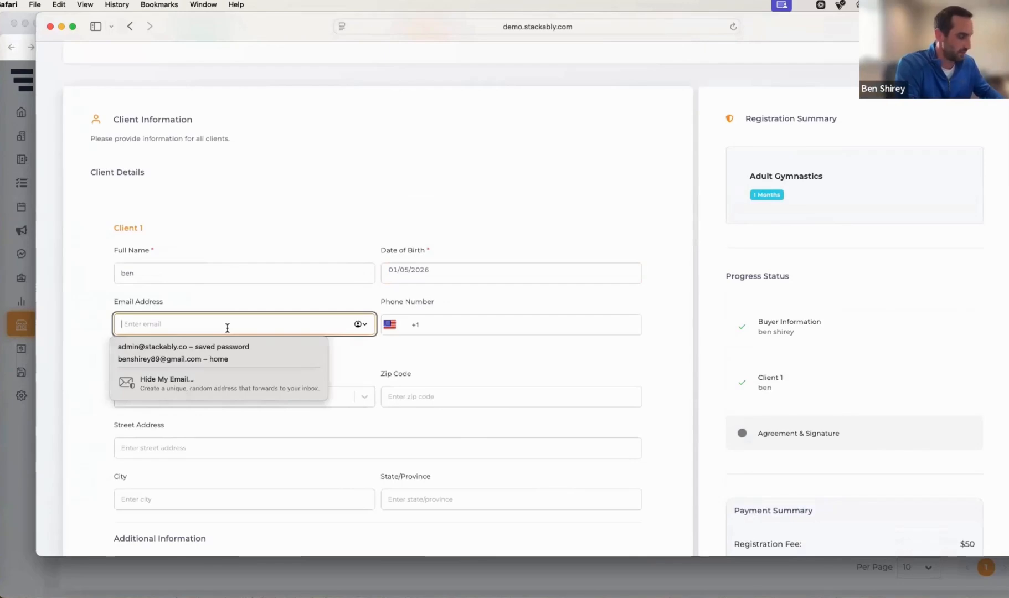
{"action": "type", "text": "ben@test"}
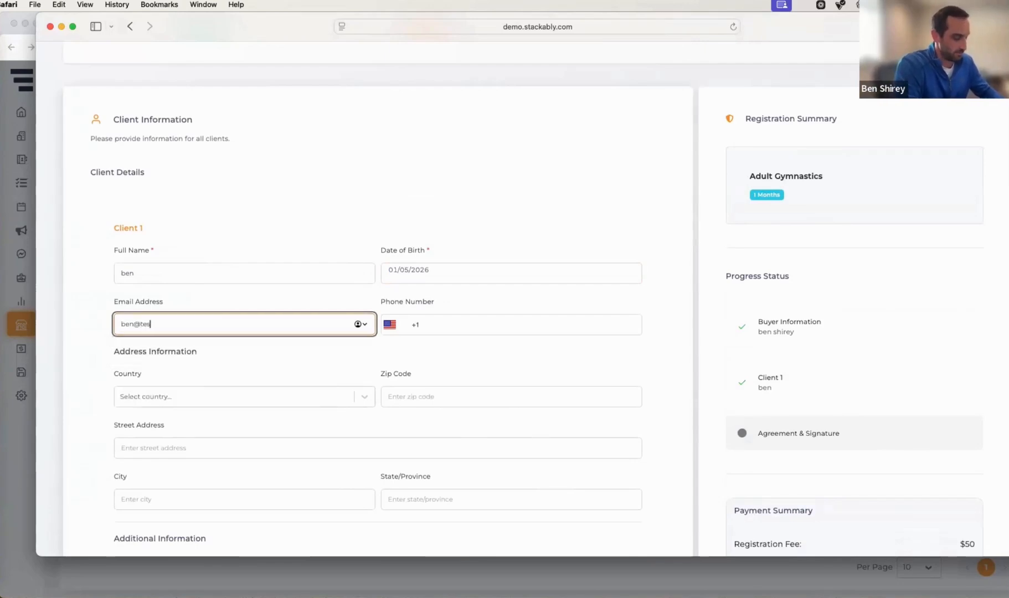
{"action": "type", "text": ".com"}
{"action": "key", "text": "Tab"}
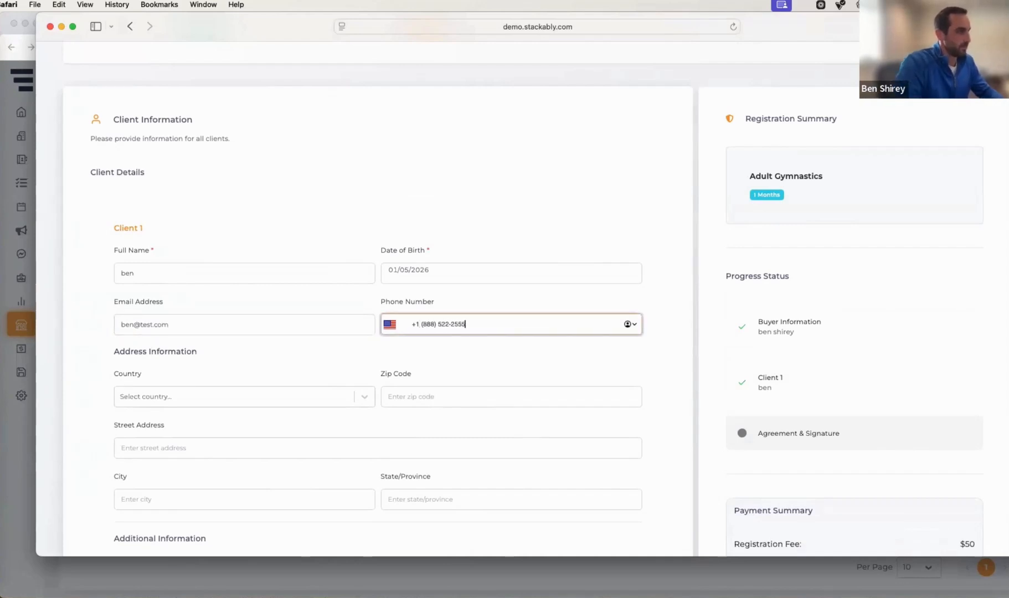
Enter the client's zip code and select United States as the country
{"action": "scroll", "coordinate": [376, 378], "scroll_direction": "down", "scroll_amount": 2}
{"action": "left_click", "coordinate": [413, 345]}
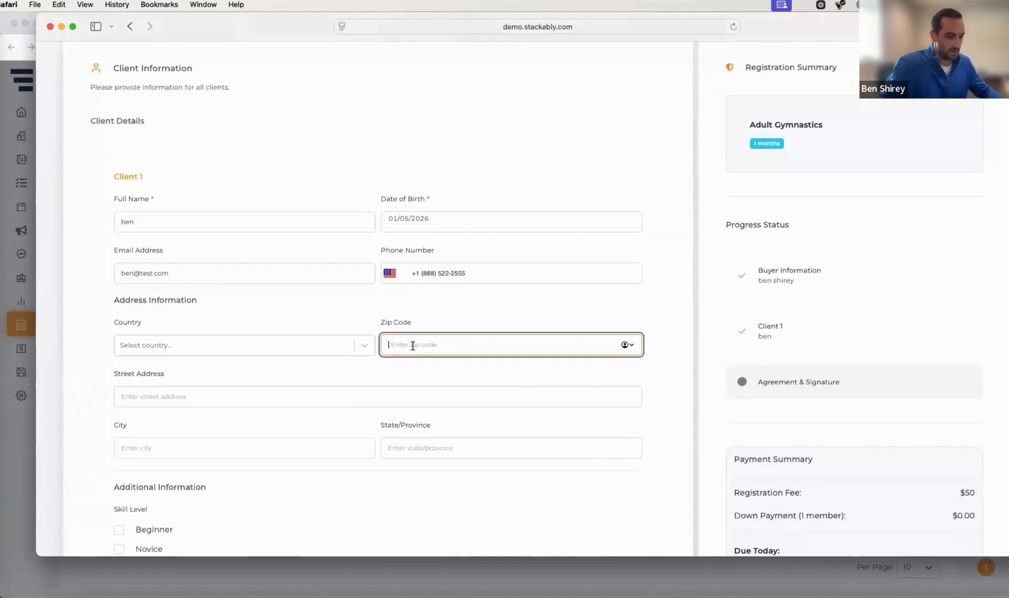
{"action": "type", "text": "166"}
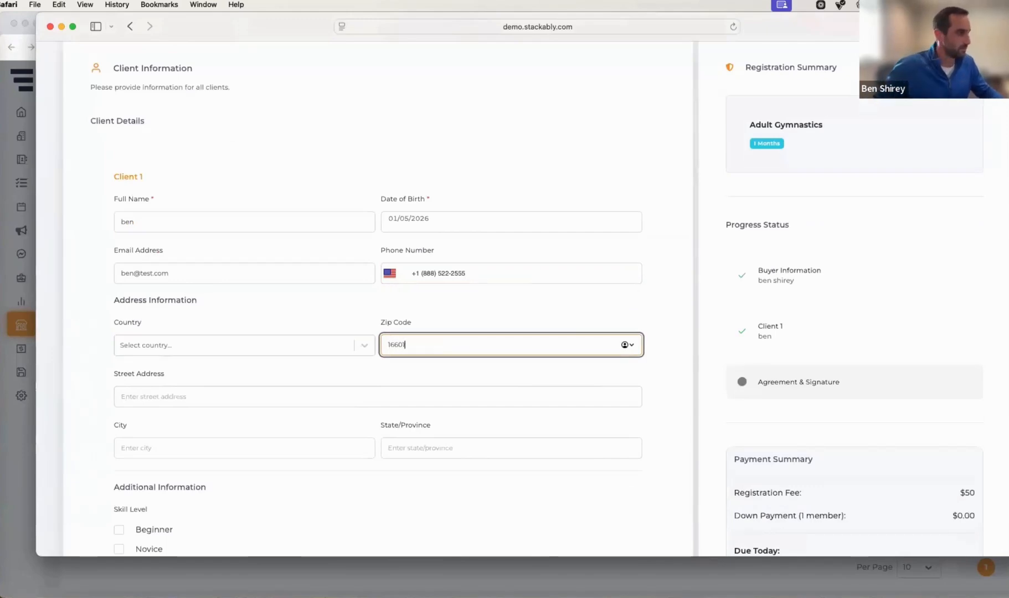
{"action": "type", "text": "01"}
{"action": "left_click", "coordinate": [365, 349]}
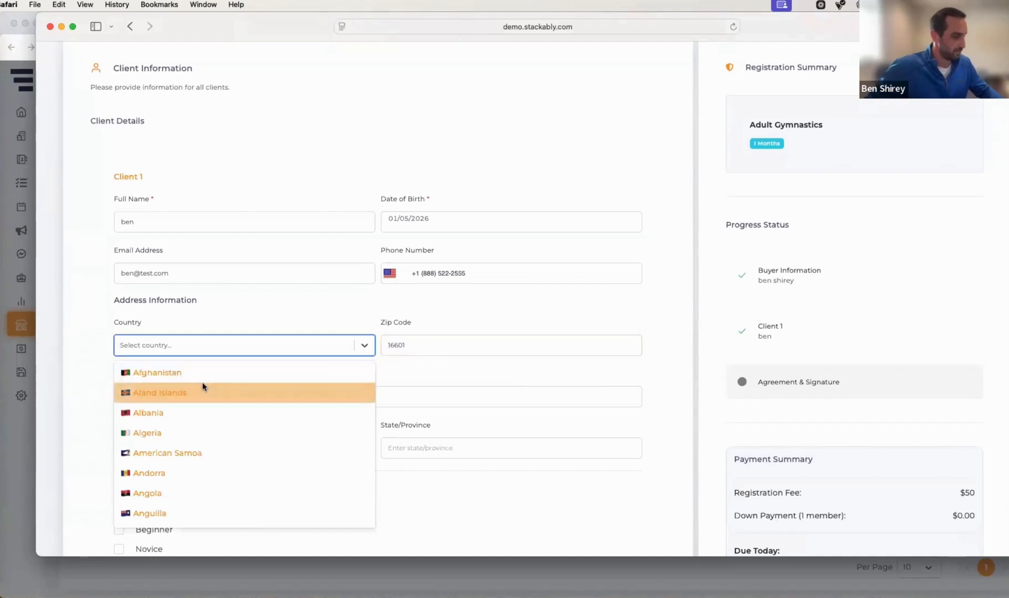
{"action": "type", "text": "unit"}
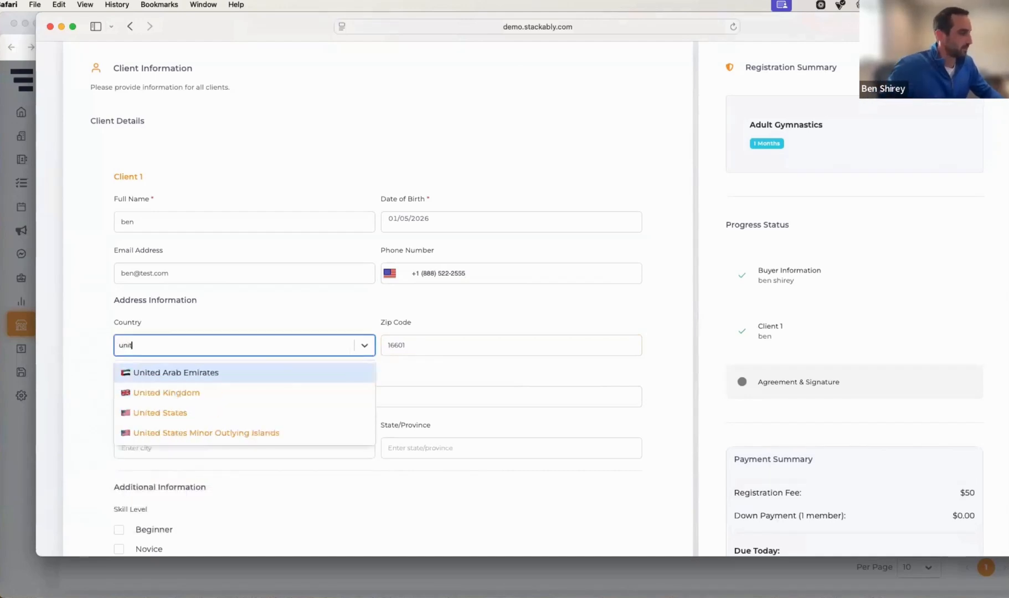
{"action": "left_click", "coordinate": [161, 414]}
Select the client's state and fill in the street address and city fields
{"action": "scroll", "coordinate": [303, 461], "scroll_direction": "down", "scroll_amount": 2}
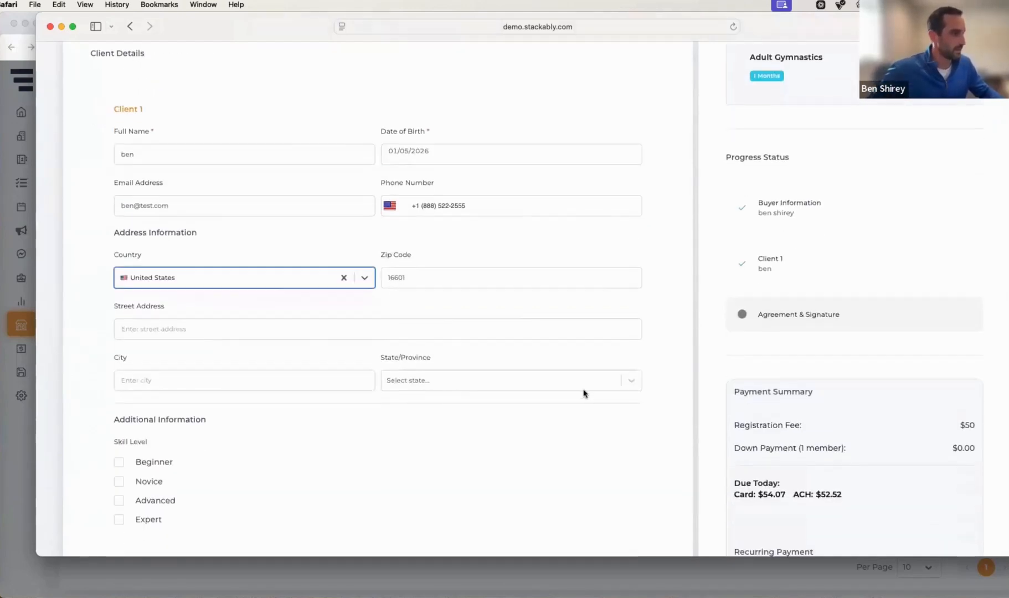
{"action": "left_click", "coordinate": [474, 382]}
{"action": "type", "text": "p"}
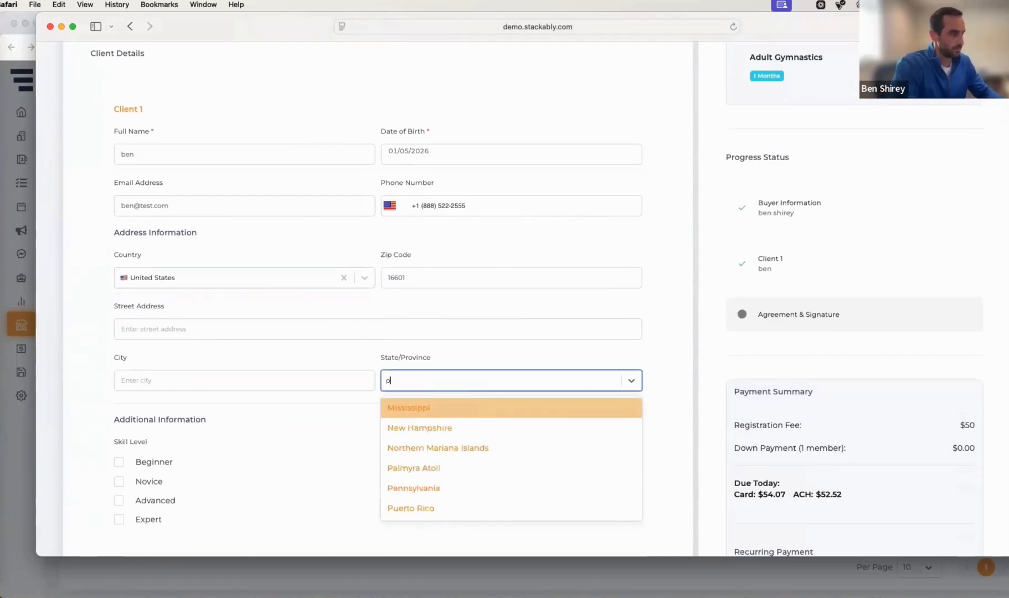
{"action": "type", "text": "e"}
{"action": "left_click", "coordinate": [443, 426]}
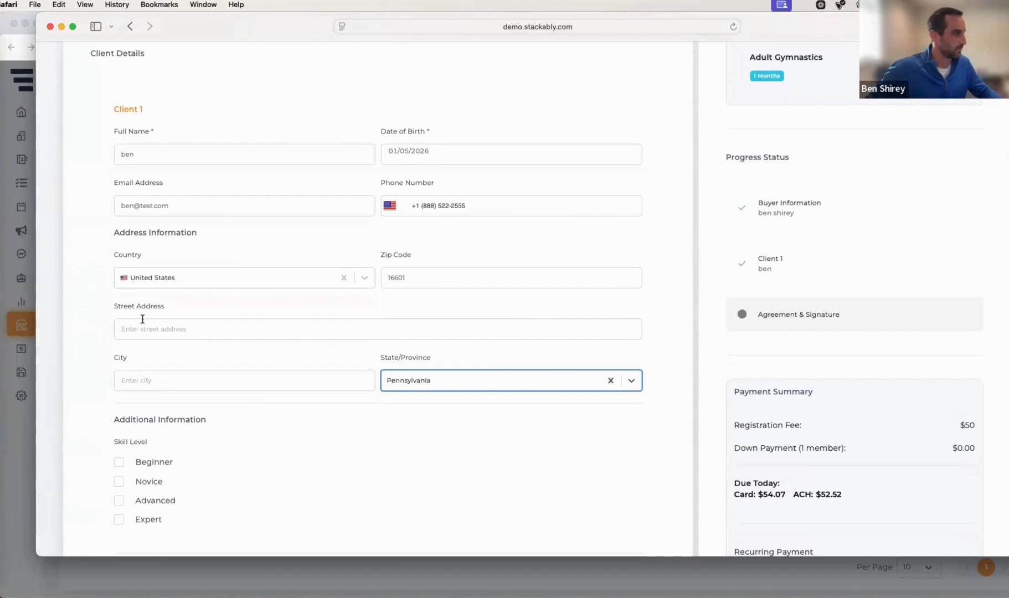
{"action": "left_click", "coordinate": [140, 326]}
{"action": "type", "text": "123"}
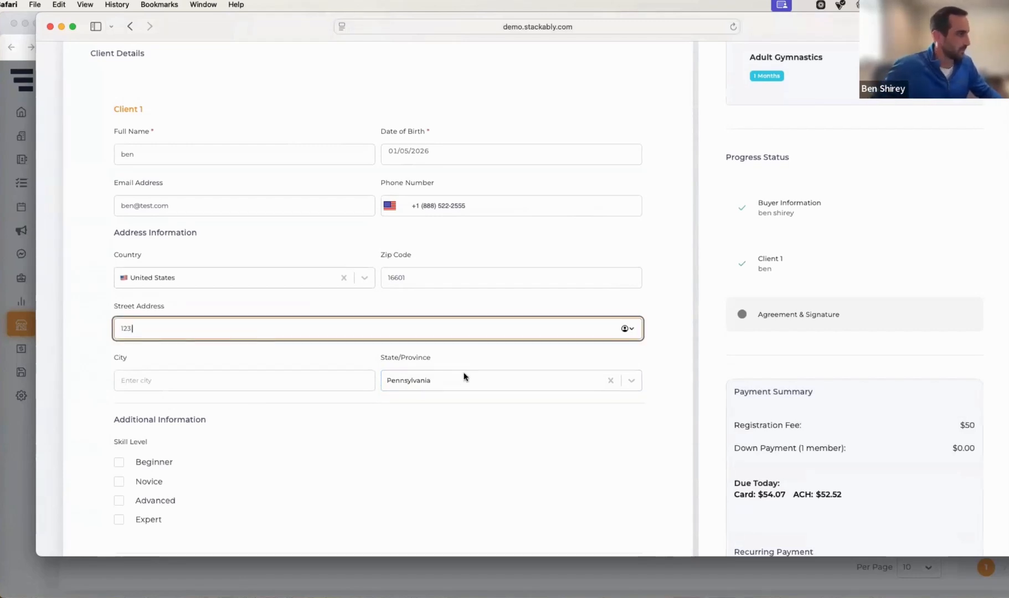
{"action": "left_click", "coordinate": [186, 387]}
{"action": "type", "text": "Alto"}
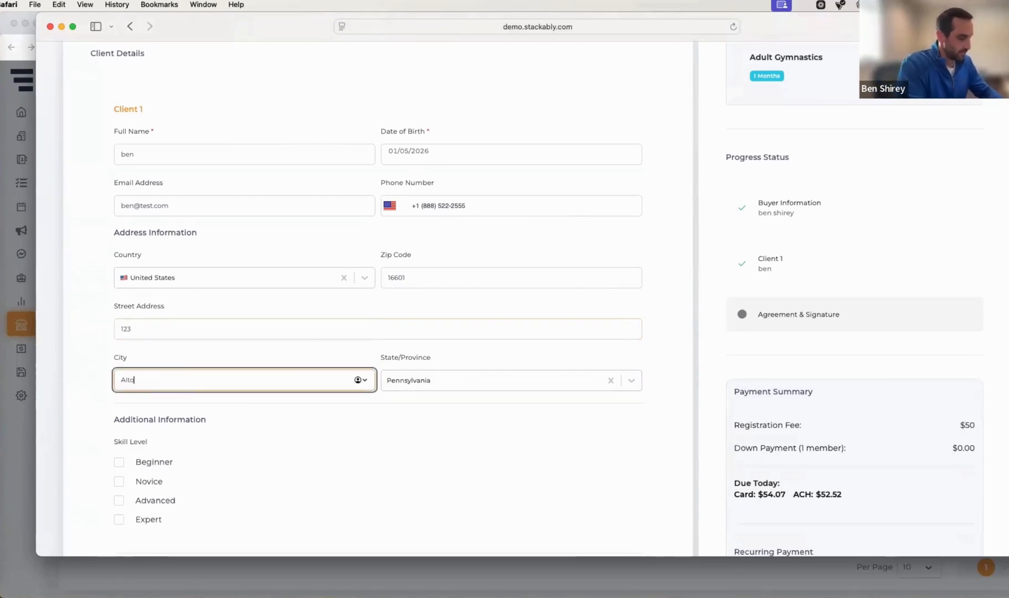
{"action": "type", "text": "ona"}
Tick the Beginner skill level and continue to the Agreement step
{"action": "scroll", "coordinate": [195, 412], "scroll_direction": "down", "scroll_amount": 3}
{"action": "left_click", "coordinate": [119, 354]}
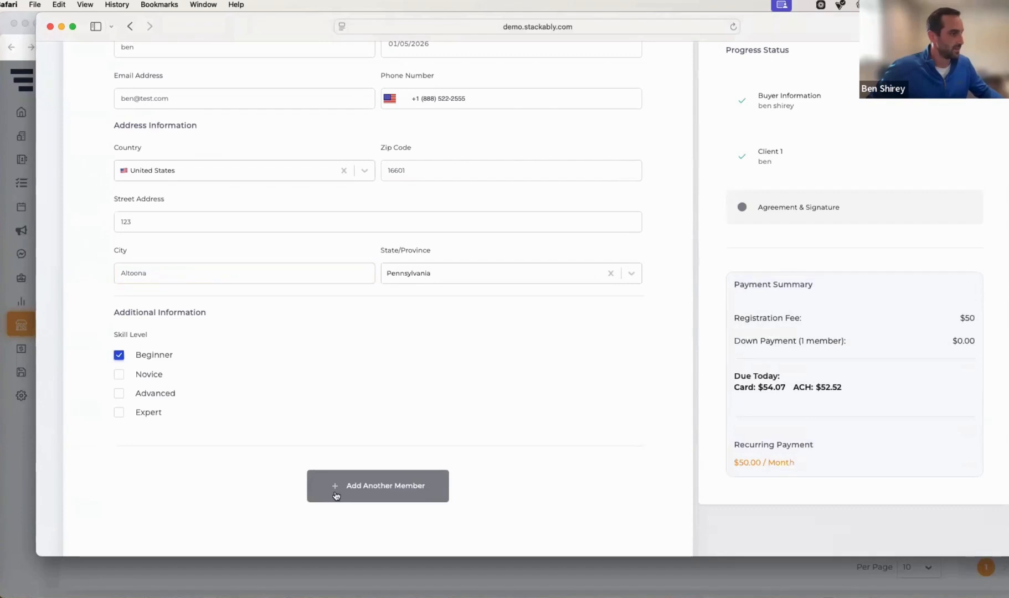
{"action": "scroll", "coordinate": [401, 481], "scroll_direction": "down", "scroll_amount": 1}
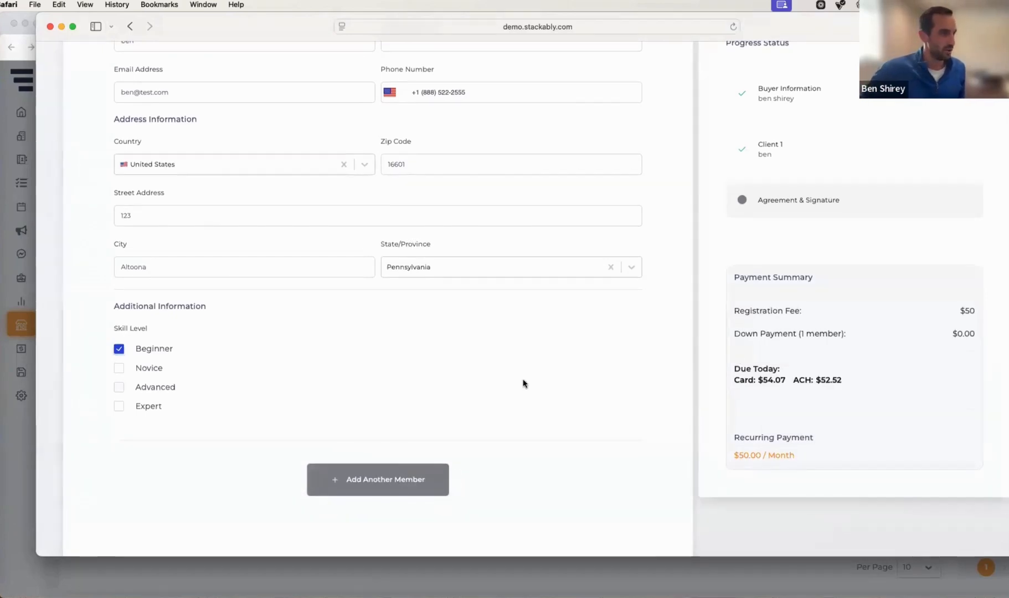
{"action": "scroll", "coordinate": [573, 371], "scroll_direction": "down", "scroll_amount": 5}
{"action": "left_click", "coordinate": [618, 469]}
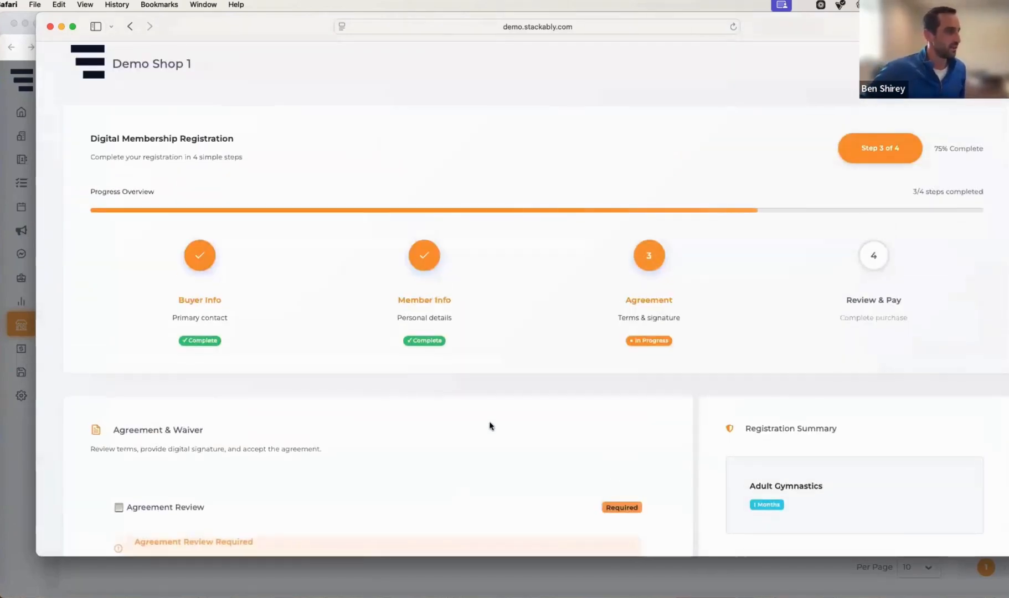
Open the full agreement, scroll through it to the end, and accept the terms and conditions
{"action": "scroll", "coordinate": [530, 397], "scroll_direction": "down", "scroll_amount": 3}
{"action": "scroll", "coordinate": [266, 360], "scroll_direction": "down", "scroll_amount": 2}
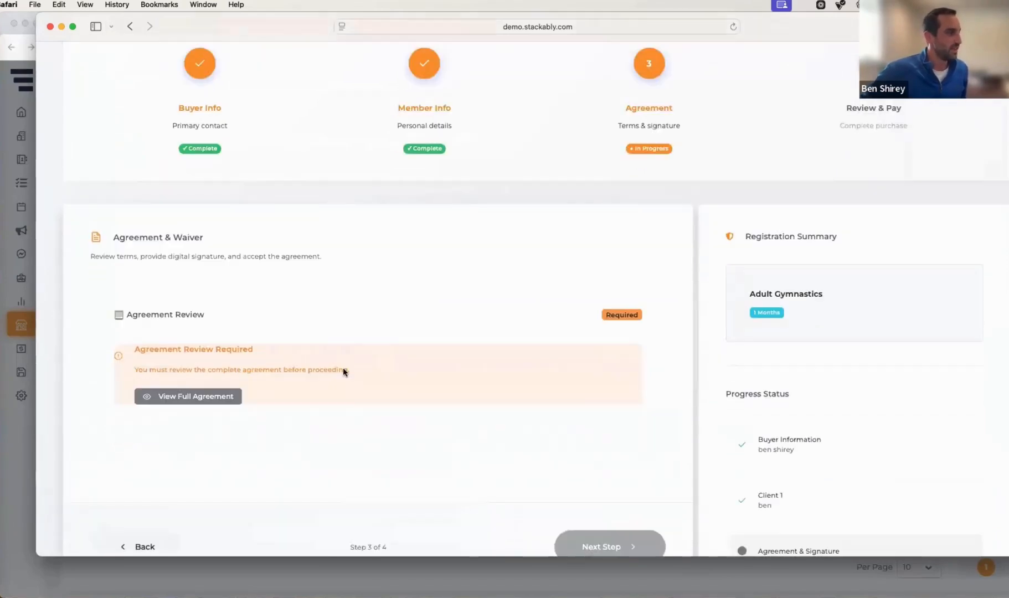
{"action": "left_click", "coordinate": [183, 339]}
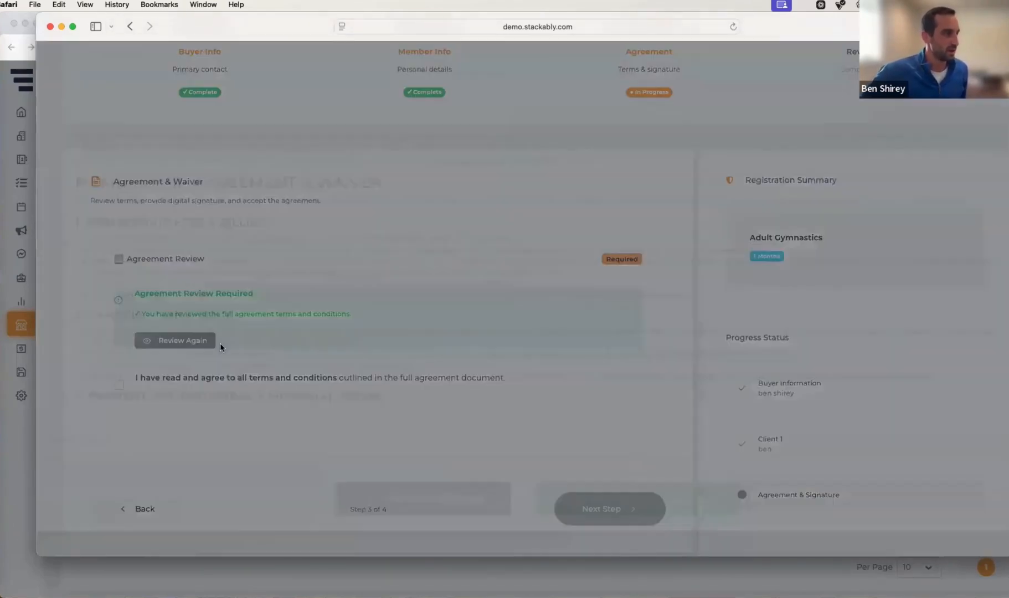
{"action": "scroll", "coordinate": [159, 237], "scroll_direction": "down", "scroll_amount": 10}
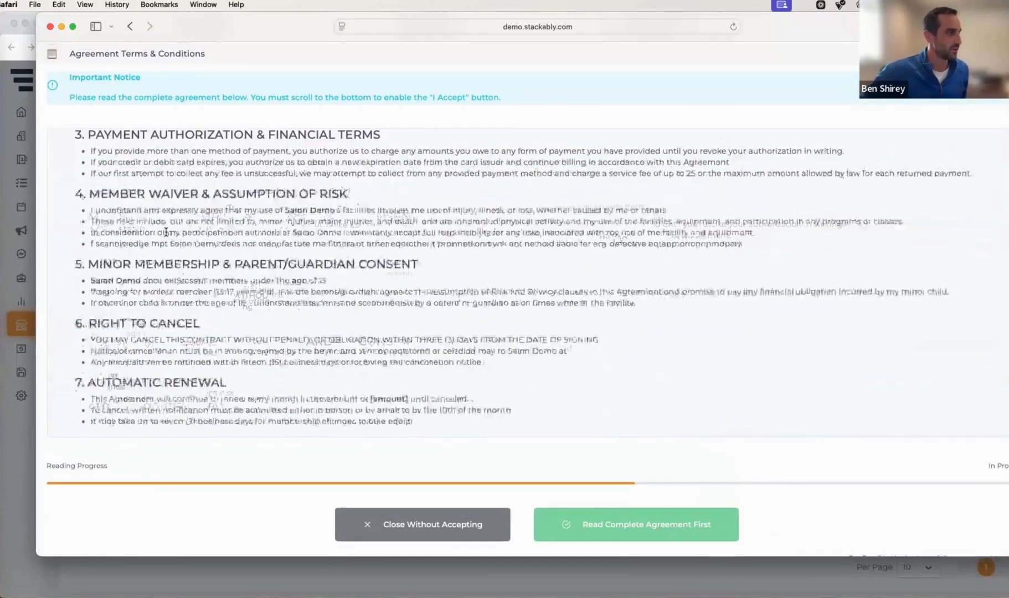
{"action": "left_click", "coordinate": [640, 526]}
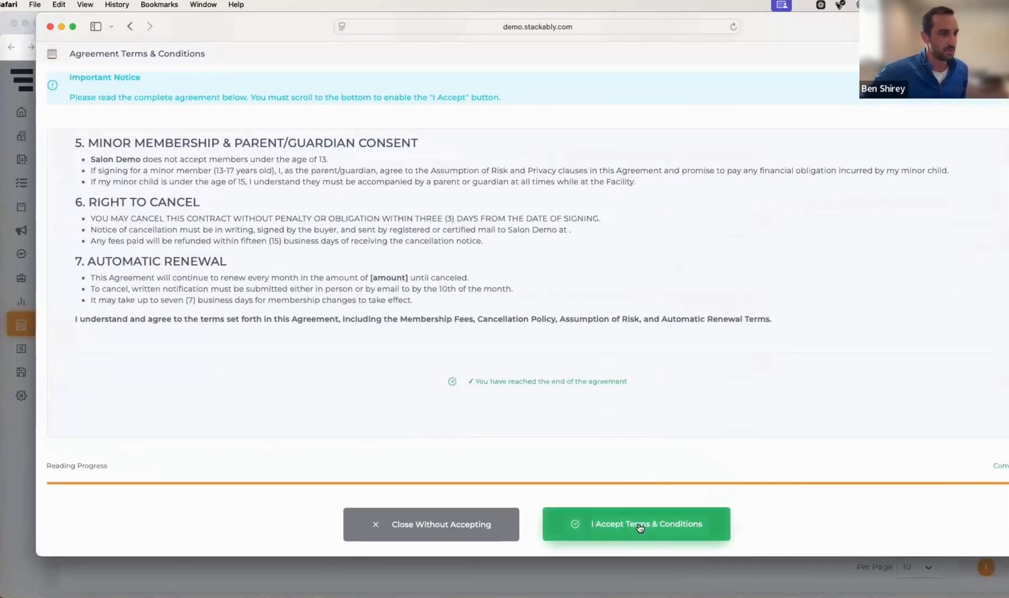
{"action": "scroll", "coordinate": [369, 398], "scroll_direction": "down", "scroll_amount": 3}
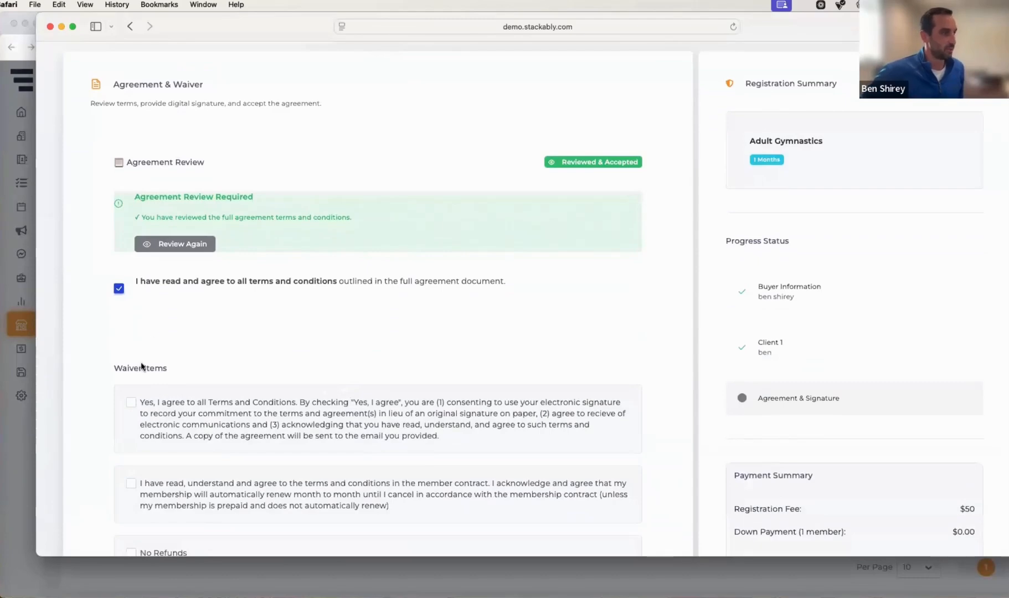
Tick all three waiver items: Terms and Conditions consent, member contract acknowledgement and No Refunds
{"action": "scroll", "coordinate": [141, 365], "scroll_direction": "down", "scroll_amount": 3}
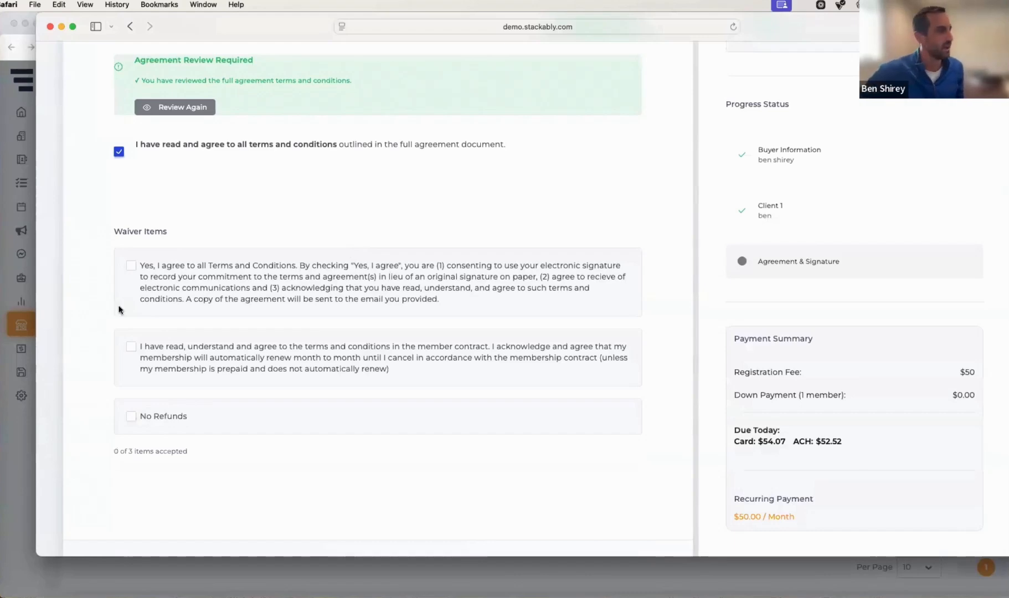
{"action": "left_click", "coordinate": [131, 265]}
{"action": "left_click", "coordinate": [144, 381]}
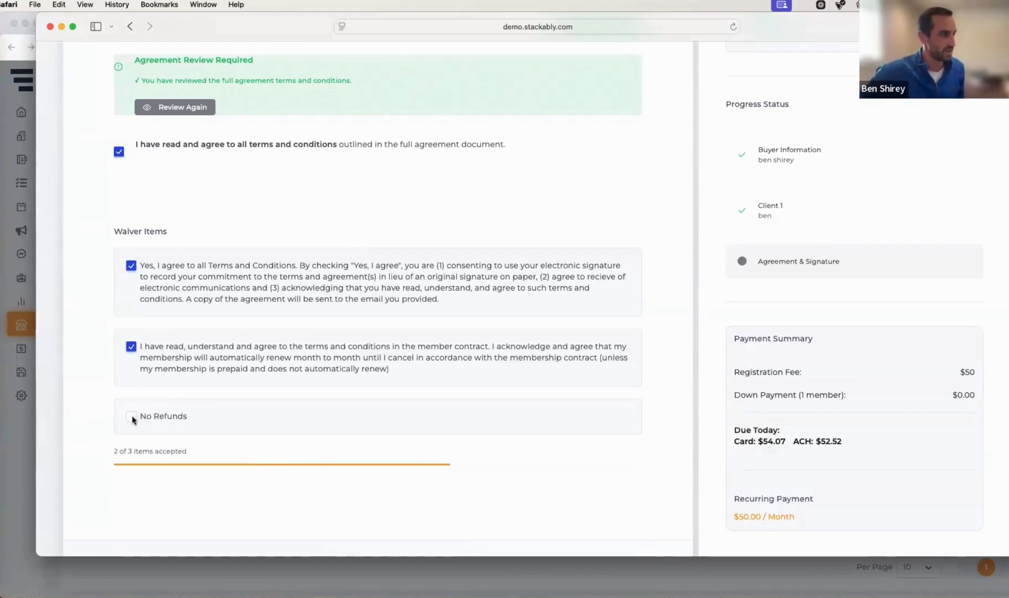
{"action": "left_click", "coordinate": [132, 416]}
{"action": "scroll", "coordinate": [219, 362], "scroll_direction": "down", "scroll_amount": 6}
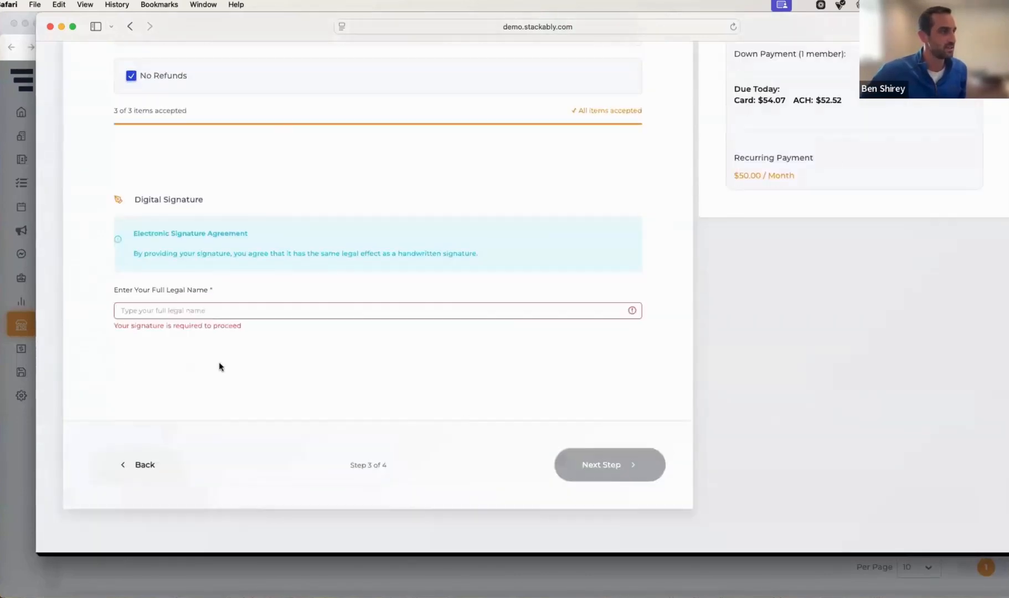
Sign by entering the buyer's full legal name as the digital signature and continue to Review & Pay
{"action": "left_click", "coordinate": [155, 312]}
{"action": "type", "text": "ben"}
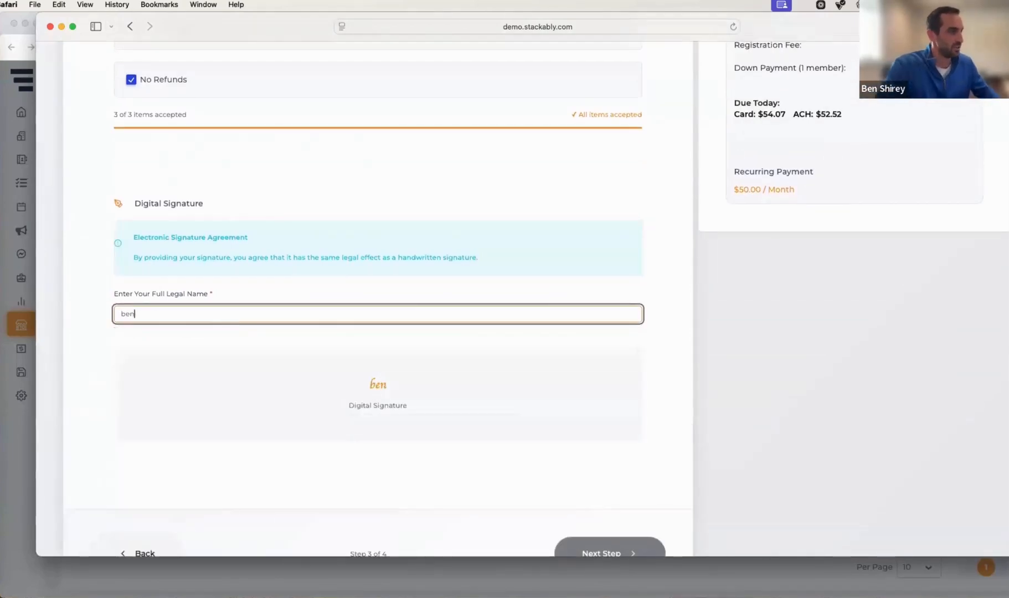
{"action": "scroll", "coordinate": [617, 442], "scroll_direction": "down", "scroll_amount": 2}
{"action": "left_click", "coordinate": [609, 460]}
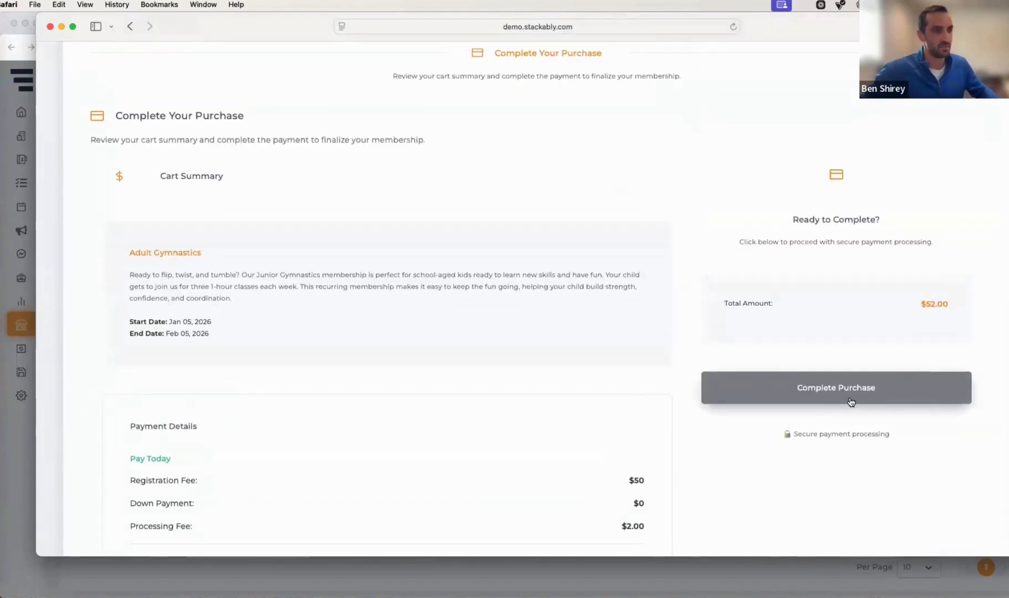
Review the purchase summary, open the payment dialog with Complete Purchase, and close it without paying
{"action": "scroll", "coordinate": [793, 338], "scroll_direction": "up", "scroll_amount": 3}
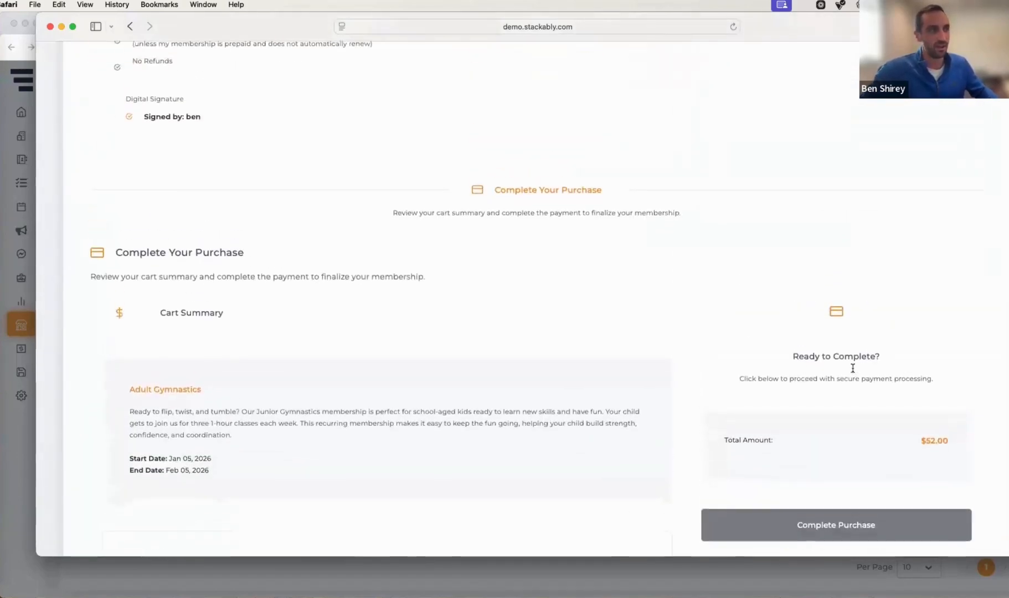
{"action": "scroll", "coordinate": [892, 433], "scroll_direction": "up", "scroll_amount": 4}
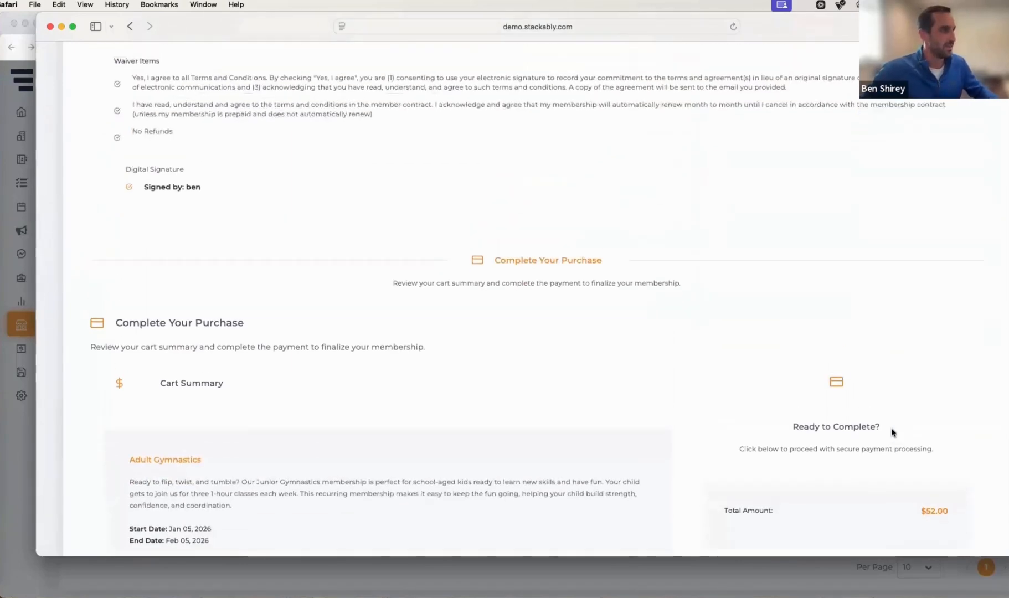
{"action": "scroll", "coordinate": [917, 449], "scroll_direction": "down", "scroll_amount": 6}
{"action": "left_click", "coordinate": [869, 452]}
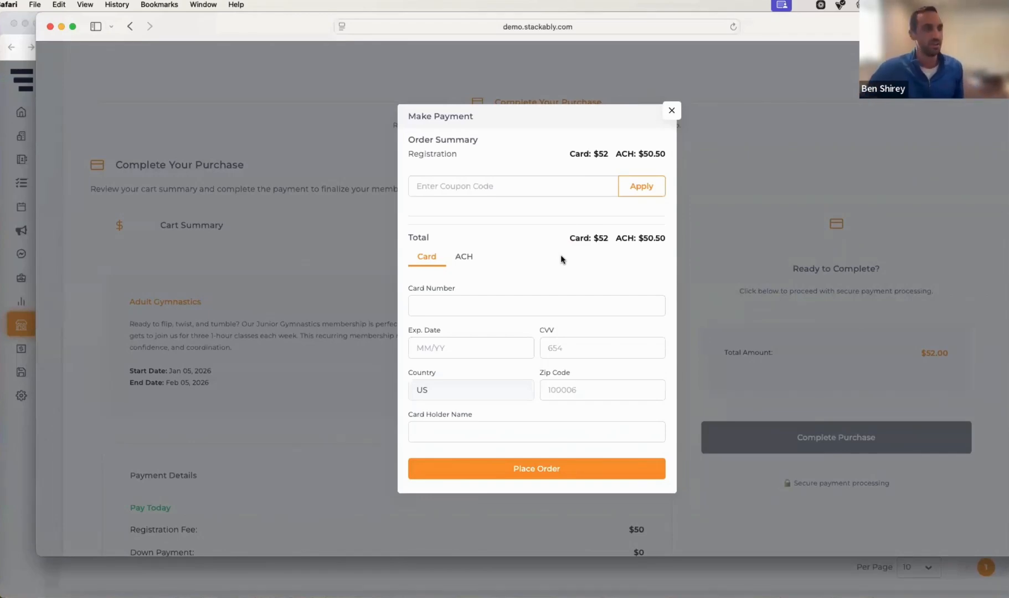
{"action": "left_click", "coordinate": [670, 114]}
Return to the shop admin window, close the share link dialog, and open the Digital Contracts list
{"action": "left_click", "coordinate": [62, 26]}
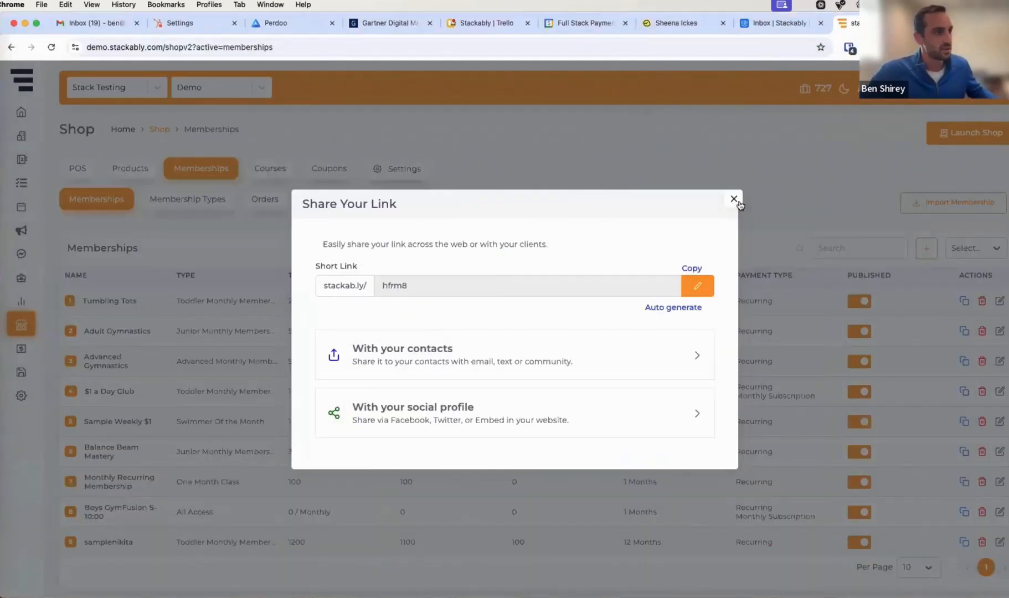
{"action": "left_click", "coordinate": [734, 199]}
{"action": "left_click", "coordinate": [335, 200]}
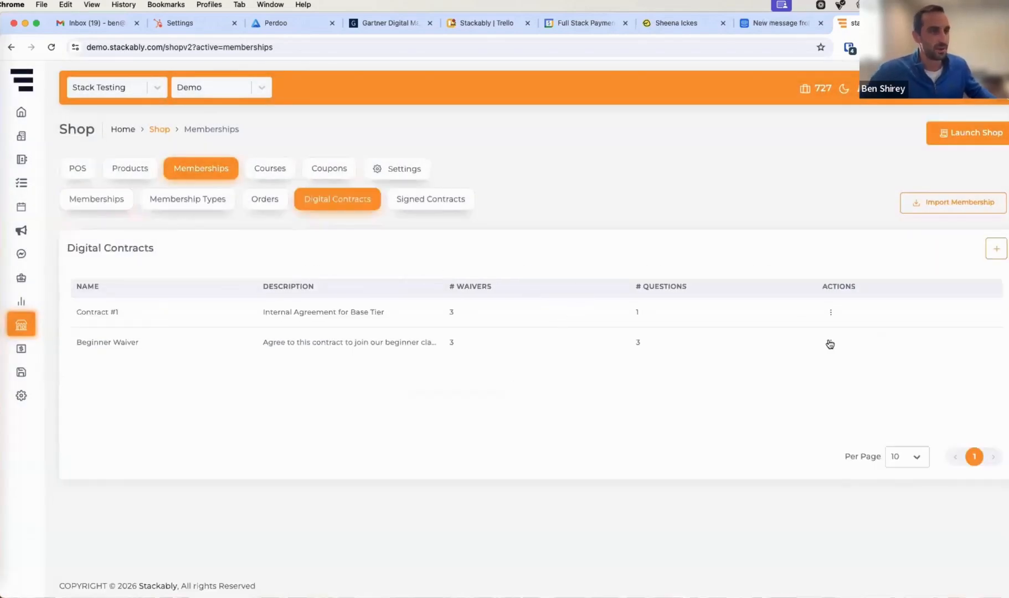
Open the Beginner Waiver contract for editing and scroll through its agreement text
{"action": "left_click", "coordinate": [830, 343]}
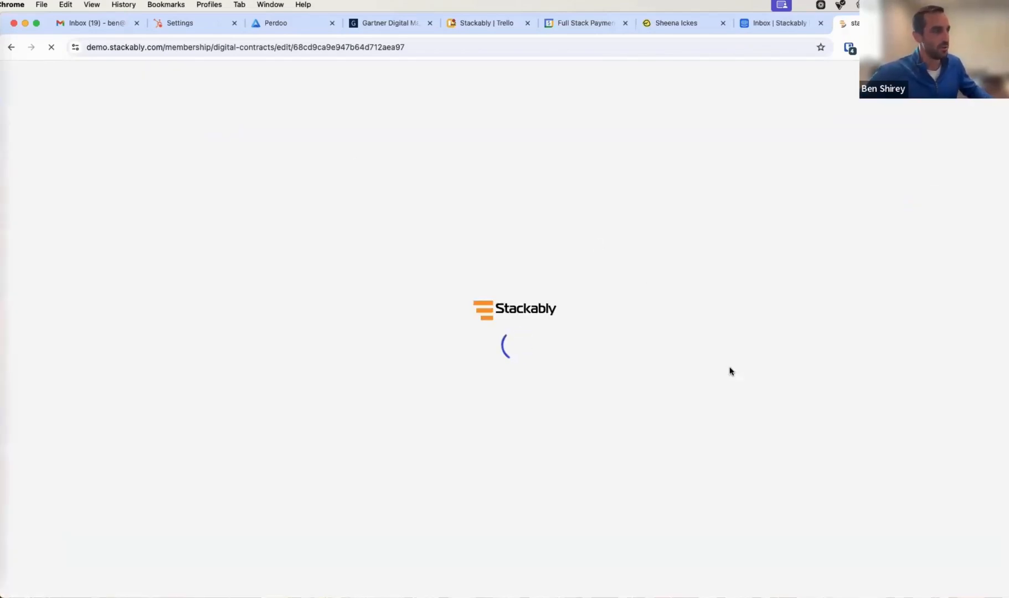
{"action": "scroll", "coordinate": [286, 359], "scroll_direction": "down", "scroll_amount": 2}
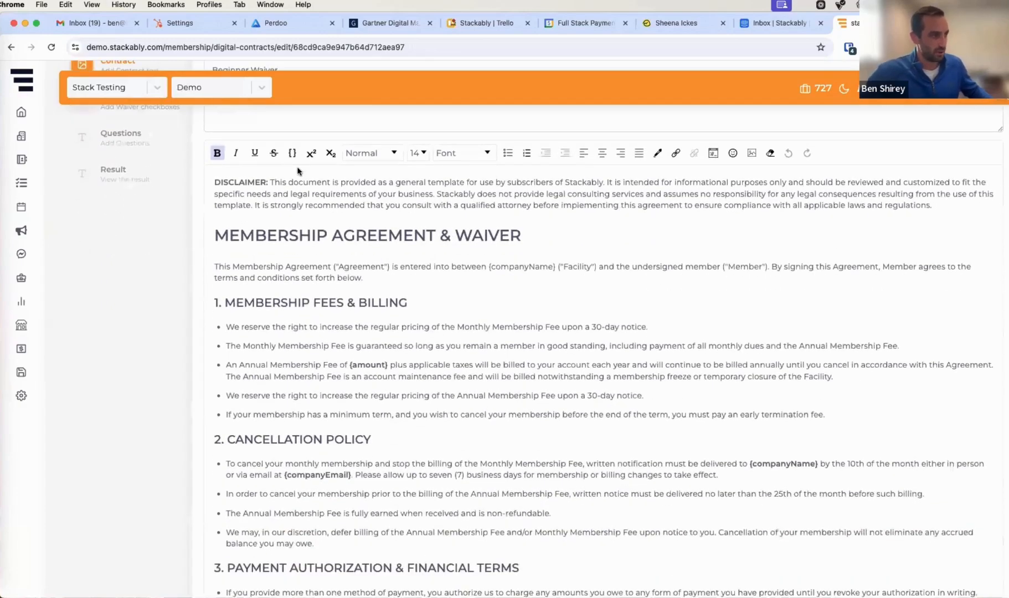
{"action": "scroll", "coordinate": [327, 327], "scroll_direction": "down", "scroll_amount": 10}
{"action": "scroll", "coordinate": [339, 307], "scroll_direction": "down", "scroll_amount": 3}
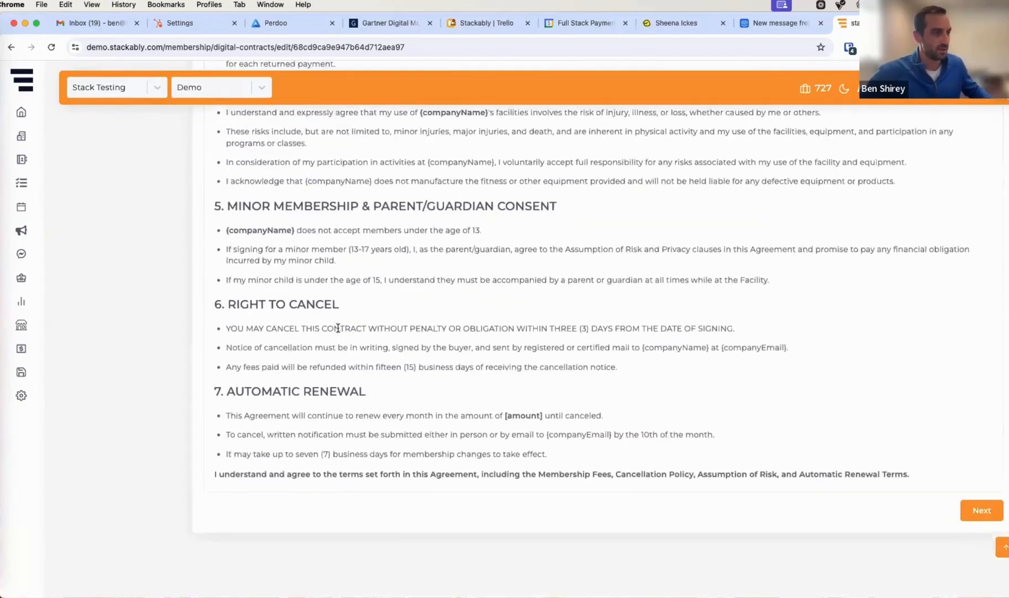
Page through the contract's Waiver and Questions steps to the Result preview and scroll through it
{"action": "left_click", "coordinate": [981, 578]}
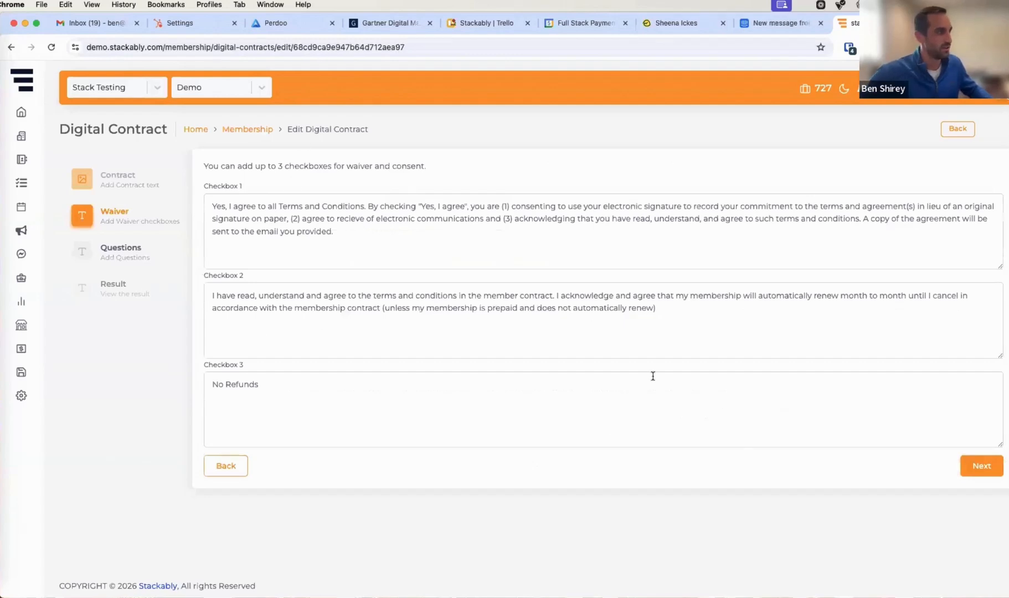
{"action": "left_click", "coordinate": [973, 466]}
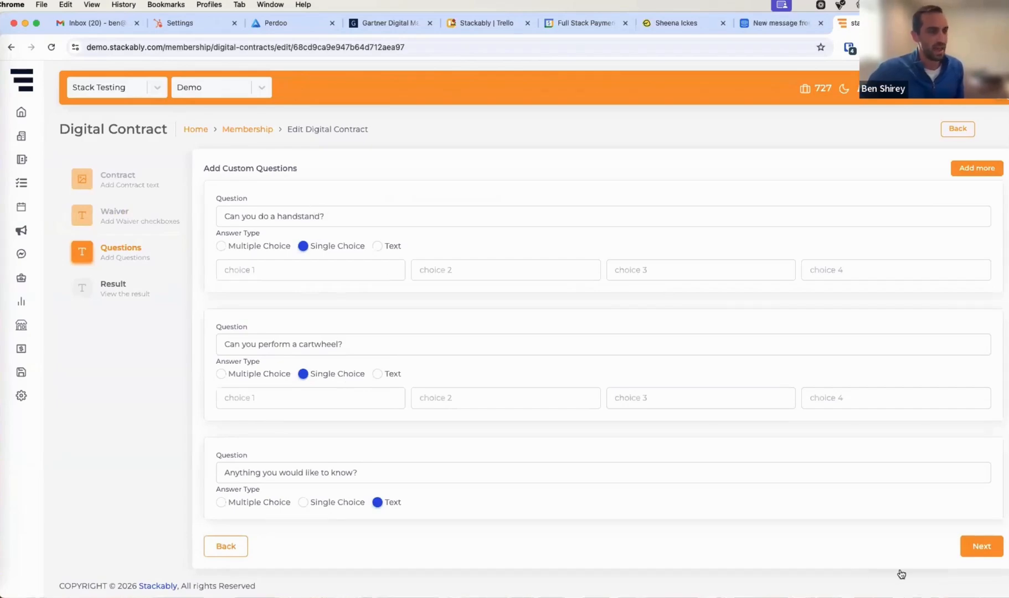
{"action": "left_click", "coordinate": [965, 551]}
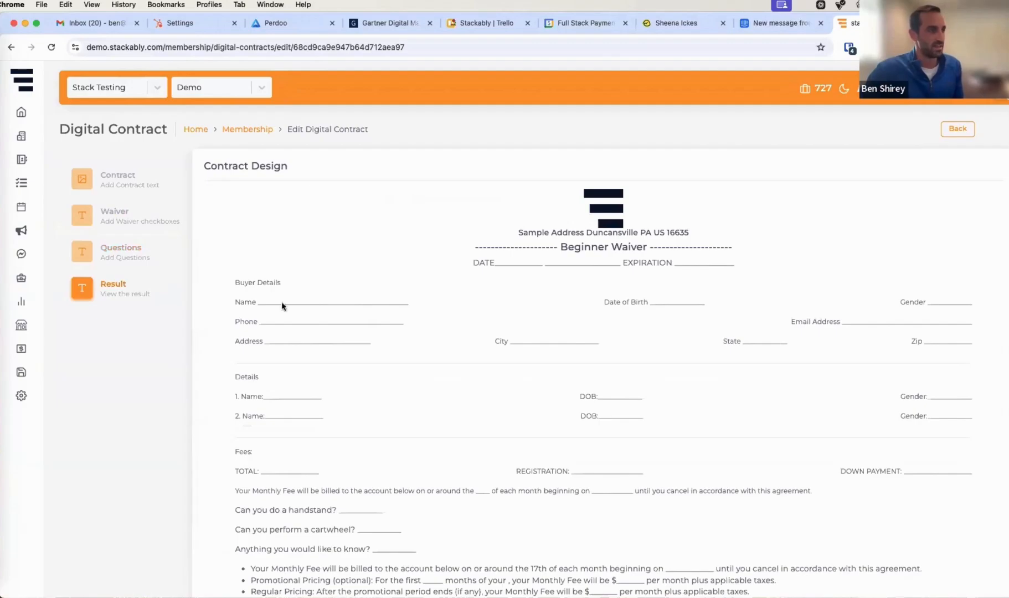
{"action": "scroll", "coordinate": [282, 372], "scroll_direction": "down", "scroll_amount": 9}
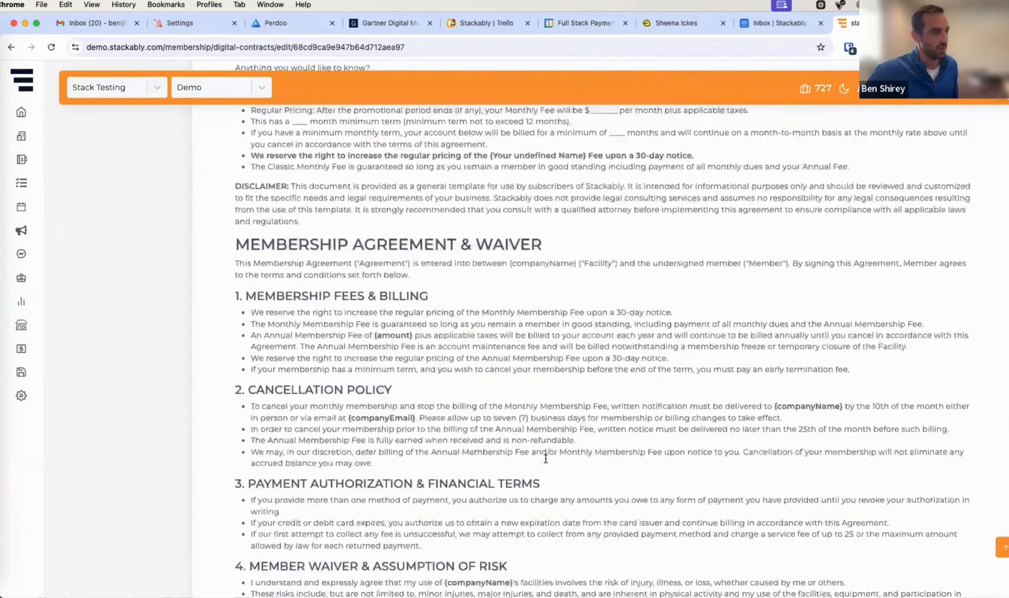
{"action": "scroll", "coordinate": [545, 458], "scroll_direction": "up", "scroll_amount": 10}
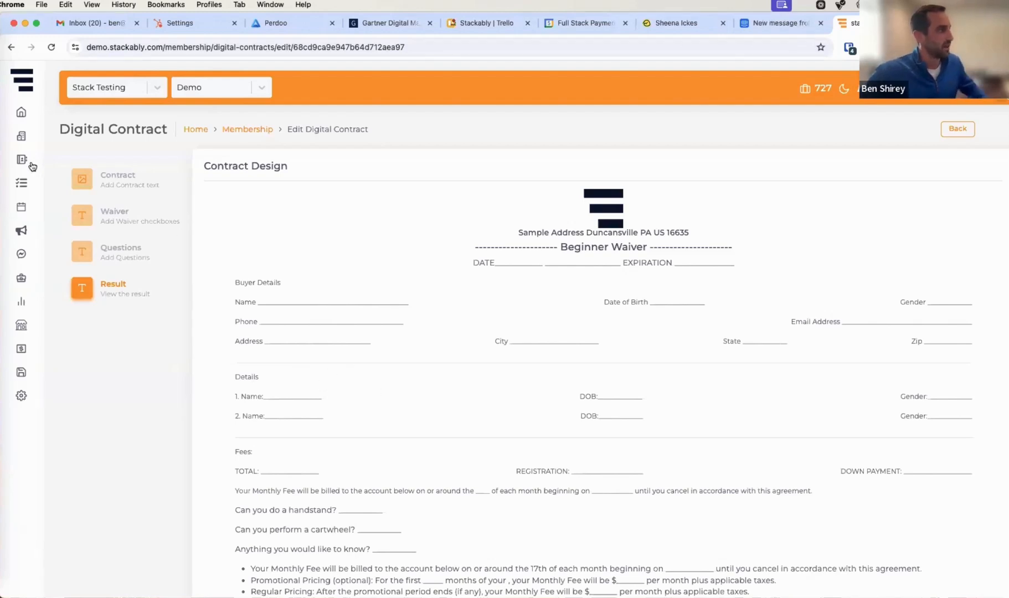
Open the Calendar's Booking manager and scroll through the list of bookings and classes
{"action": "mouse_move", "coordinate": [31, 167]}
{"action": "left_click", "coordinate": [61, 212]}
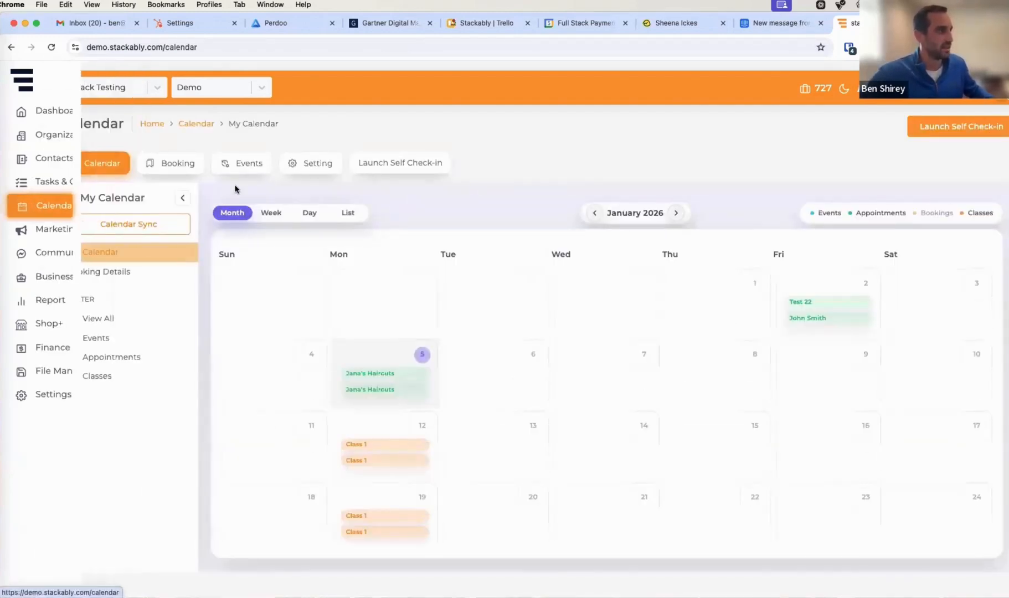
{"action": "left_click", "coordinate": [183, 169]}
{"action": "left_click", "coordinate": [135, 255]}
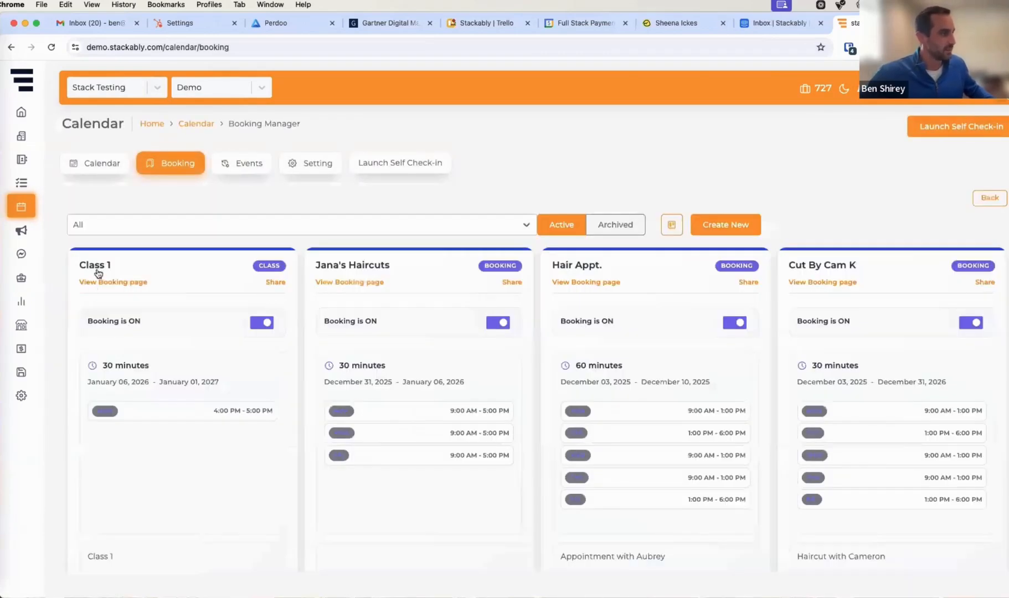
{"action": "scroll", "coordinate": [254, 480], "scroll_direction": "down", "scroll_amount": 3}
{"action": "scroll", "coordinate": [255, 480], "scroll_direction": "down", "scroll_amount": 4}
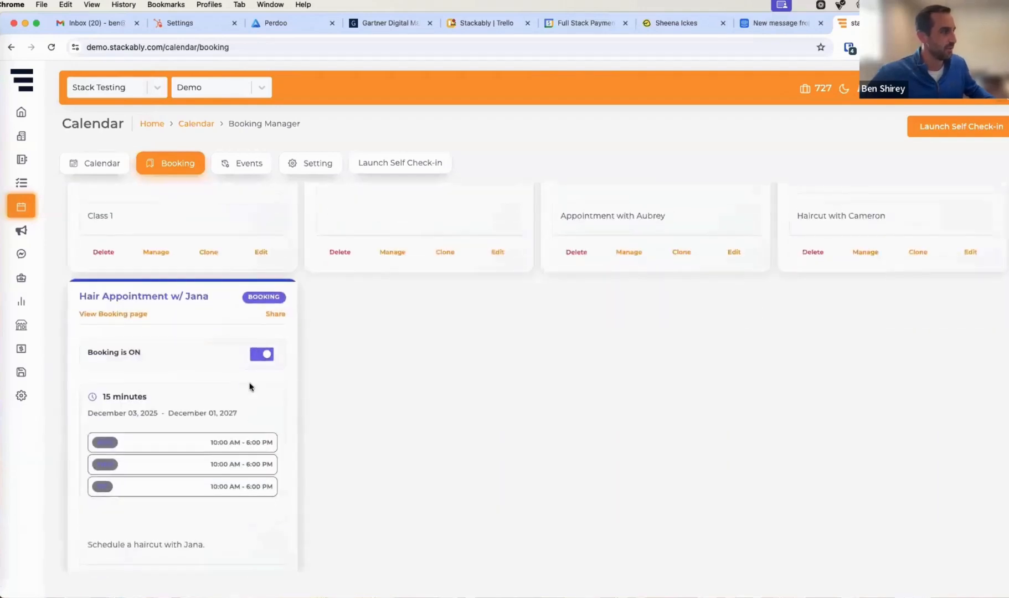
{"action": "scroll", "coordinate": [250, 387], "scroll_direction": "up", "scroll_amount": 2}
Open the Class 1 booking for editing and scroll through its settings, continuing to Booking Details
{"action": "left_click", "coordinate": [258, 316]}
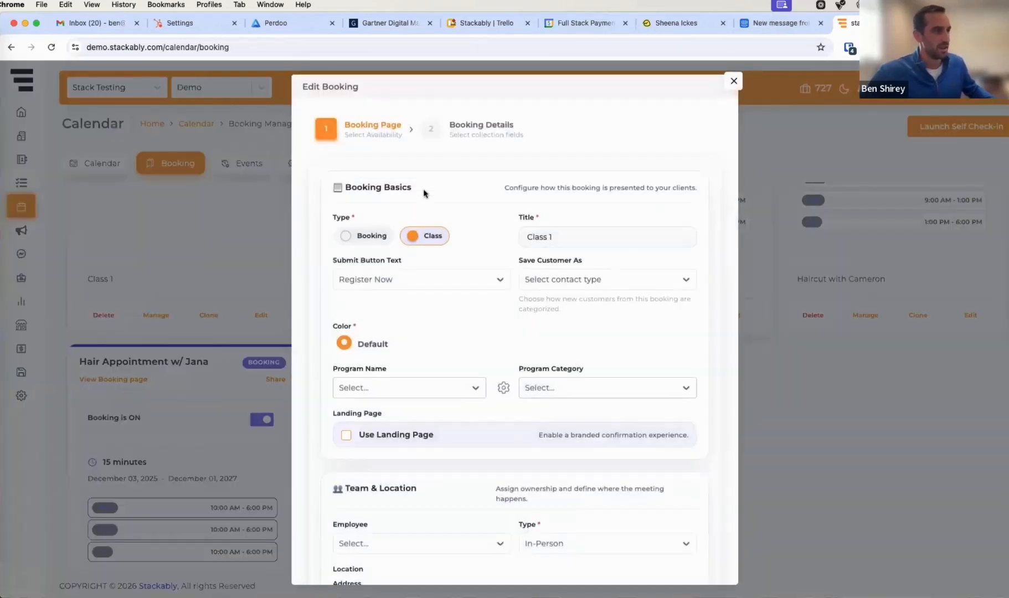
{"action": "scroll", "coordinate": [345, 407], "scroll_direction": "down", "scroll_amount": 3}
{"action": "scroll", "coordinate": [345, 407], "scroll_direction": "down", "scroll_amount": 4}
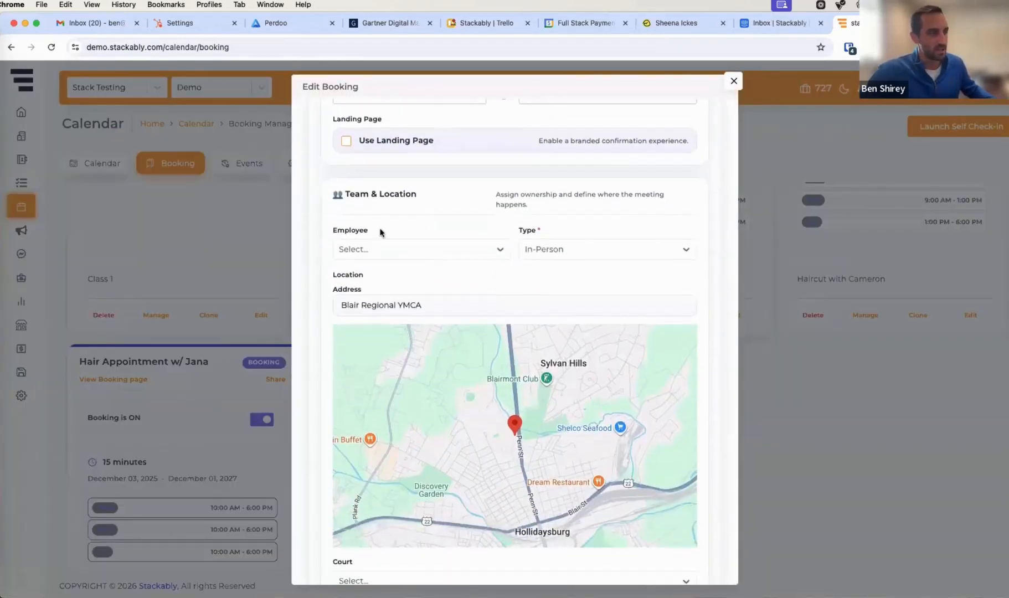
{"action": "scroll", "coordinate": [318, 318], "scroll_direction": "down", "scroll_amount": 8}
{"action": "scroll", "coordinate": [447, 220], "scroll_direction": "down", "scroll_amount": 6}
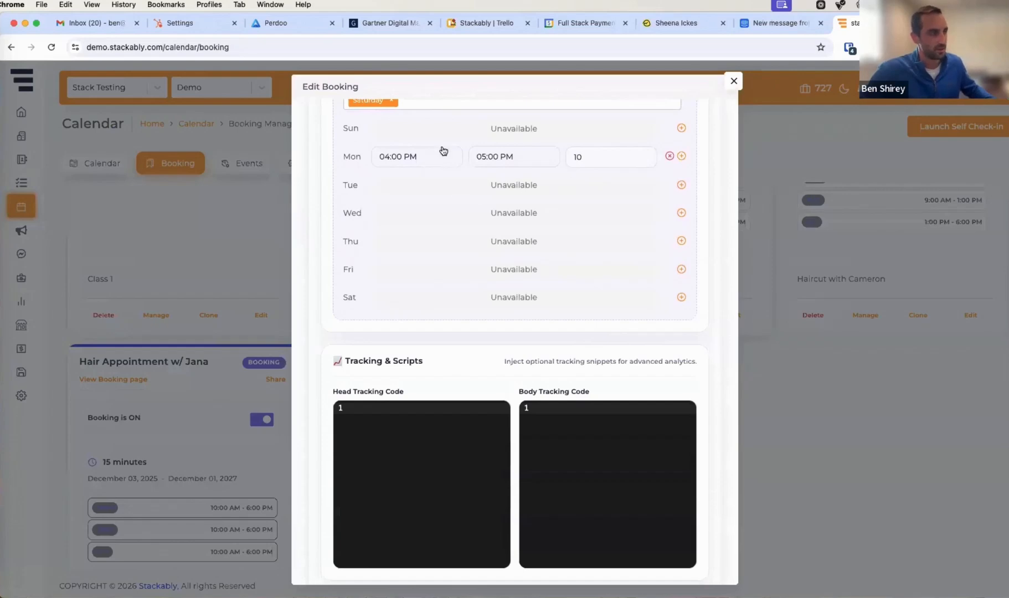
{"action": "scroll", "coordinate": [701, 304], "scroll_direction": "down", "scroll_amount": 2}
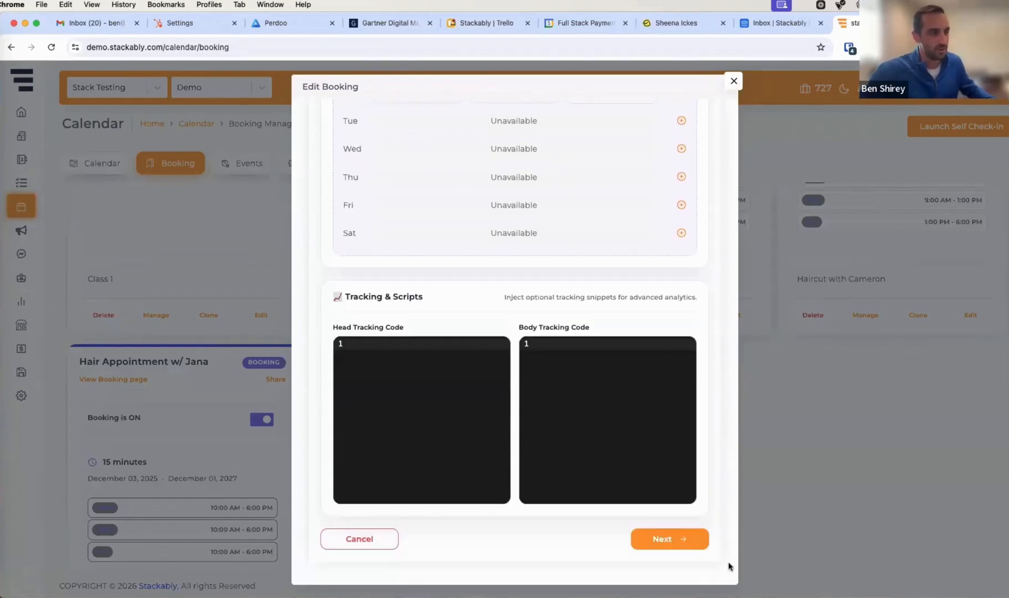
{"action": "left_click", "coordinate": [665, 543]}
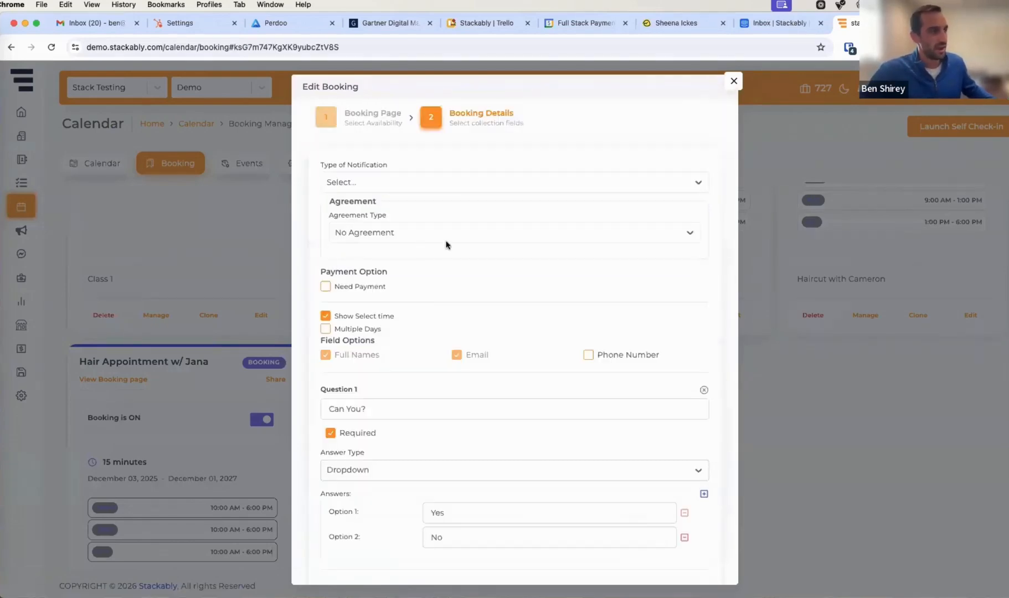
Set the booking's agreement type to Digital Contract, open the digital contract choices, and close the editor without saving
{"action": "left_click", "coordinate": [668, 235]}
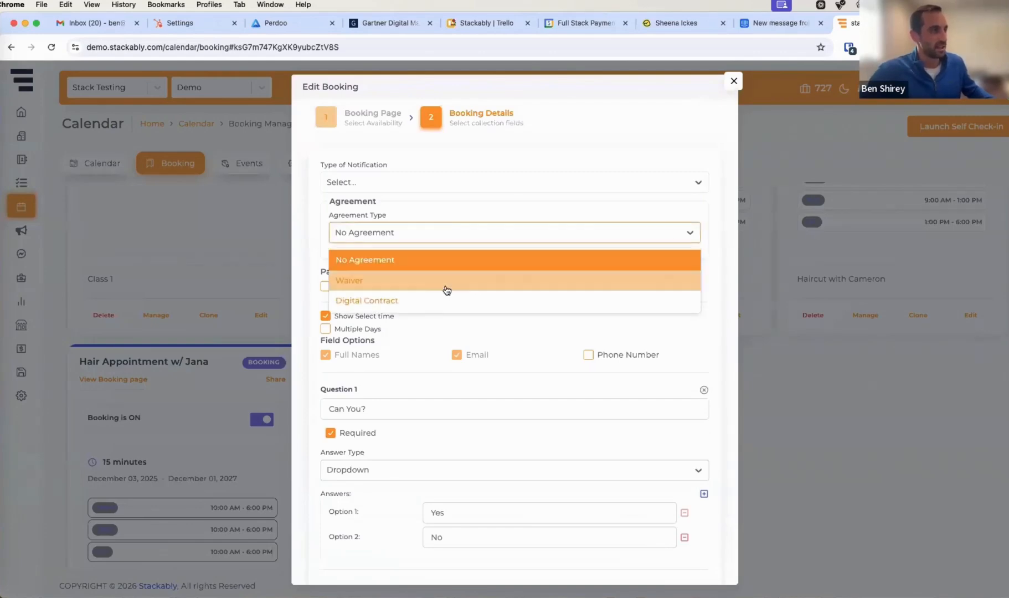
{"action": "left_click", "coordinate": [390, 302]}
{"action": "left_click", "coordinate": [408, 280]}
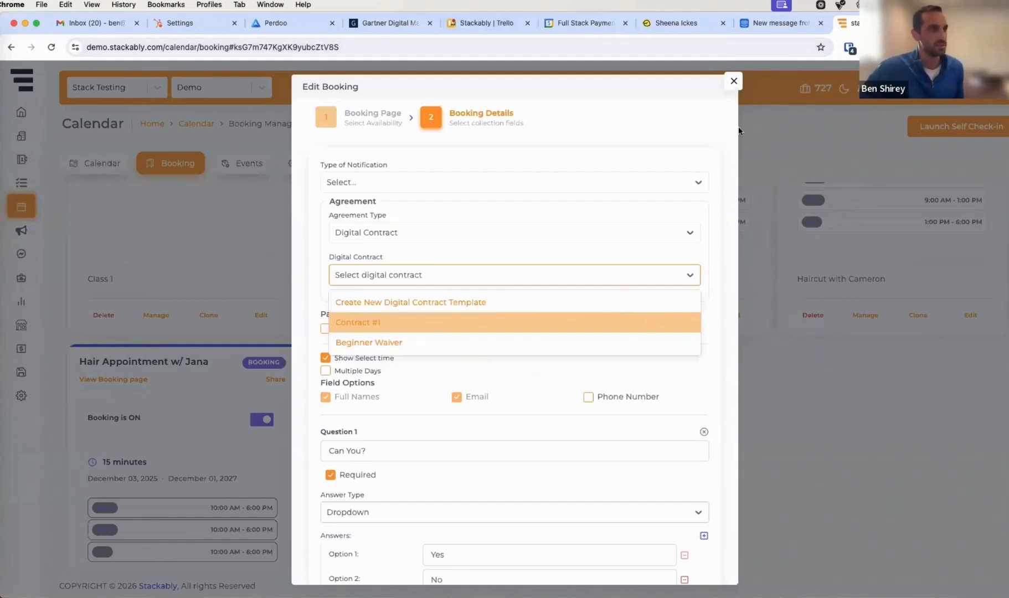
{"action": "left_click", "coordinate": [734, 81]}
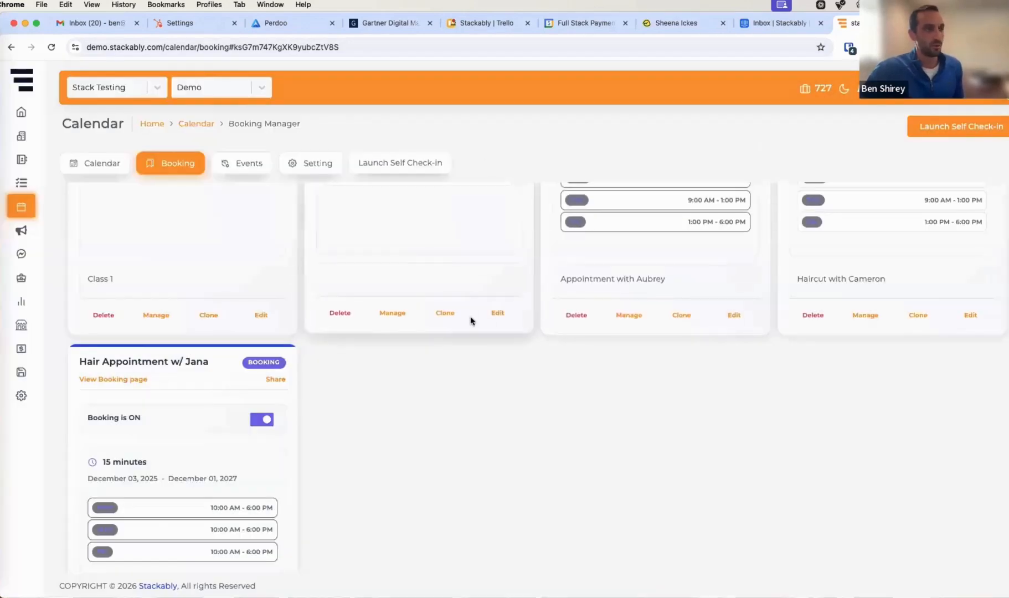
Open the Membership business report, view the Tumbling Tots members list, and close it
{"action": "mouse_move", "coordinate": [22, 243]}
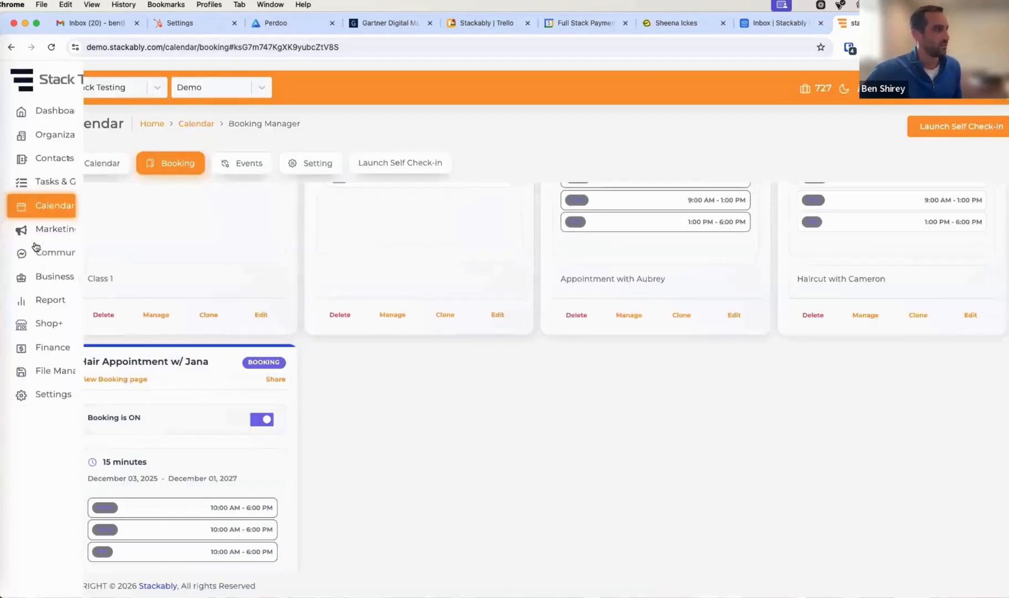
{"action": "left_click", "coordinate": [56, 303]}
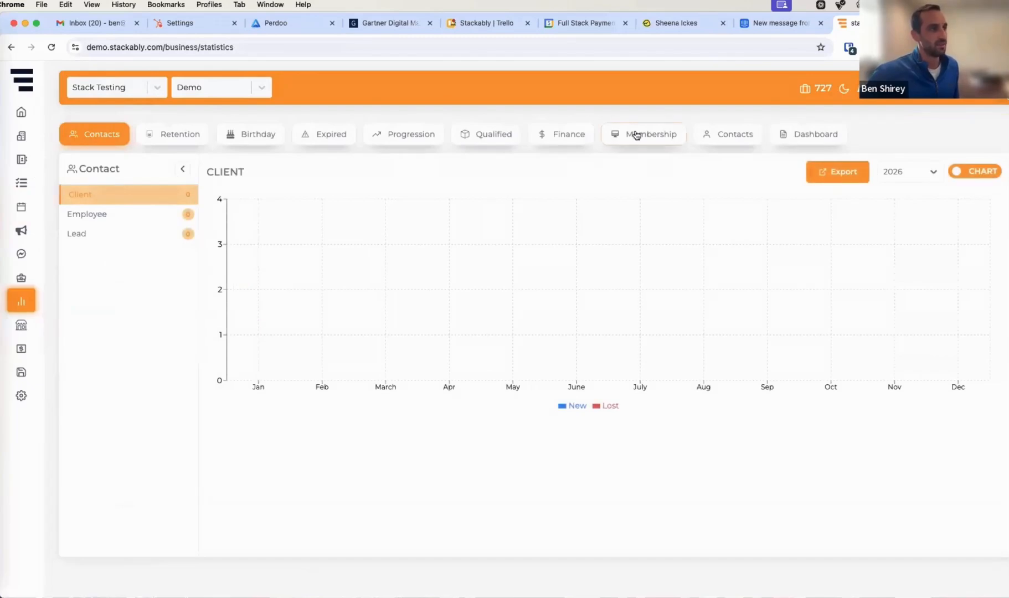
{"action": "left_click", "coordinate": [636, 136]}
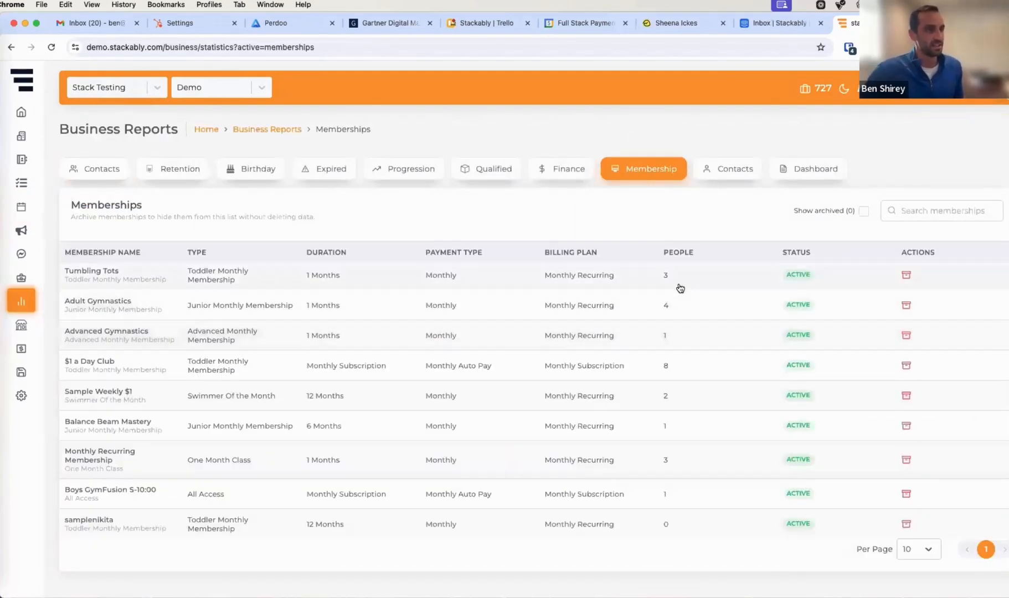
{"action": "left_click", "coordinate": [677, 285]}
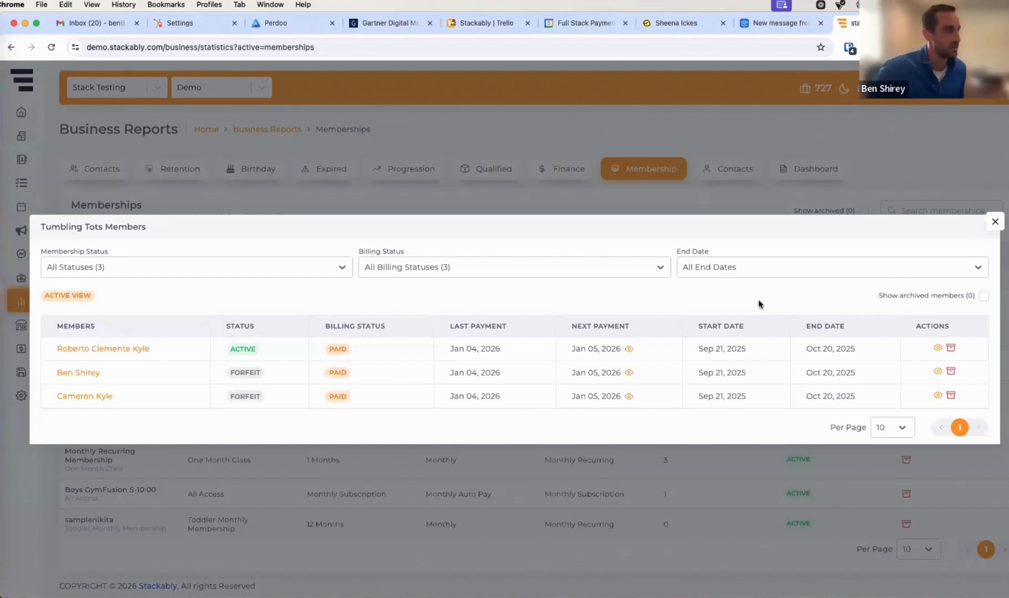
{"action": "left_click", "coordinate": [995, 223]}
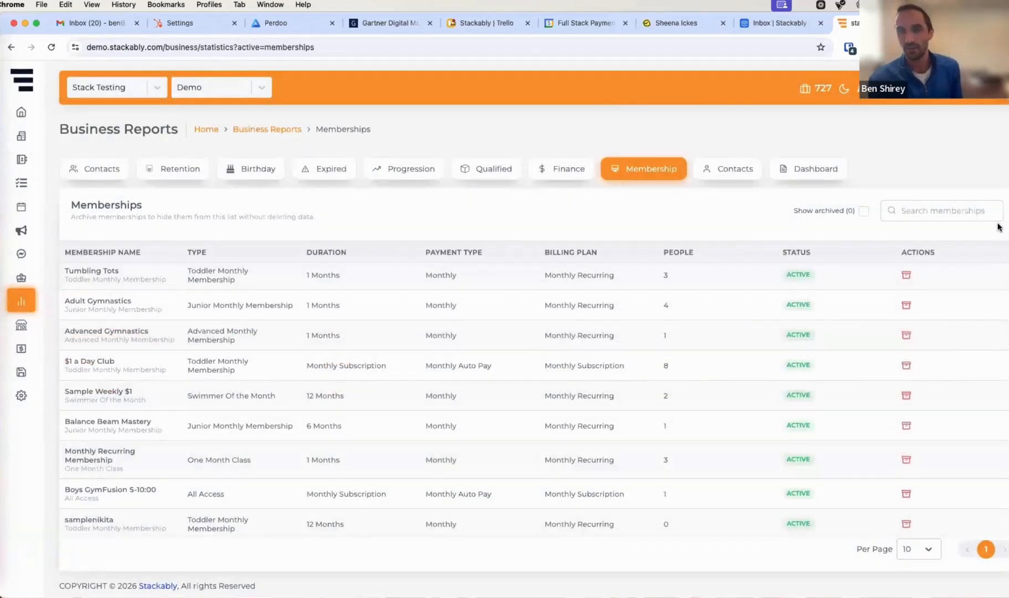